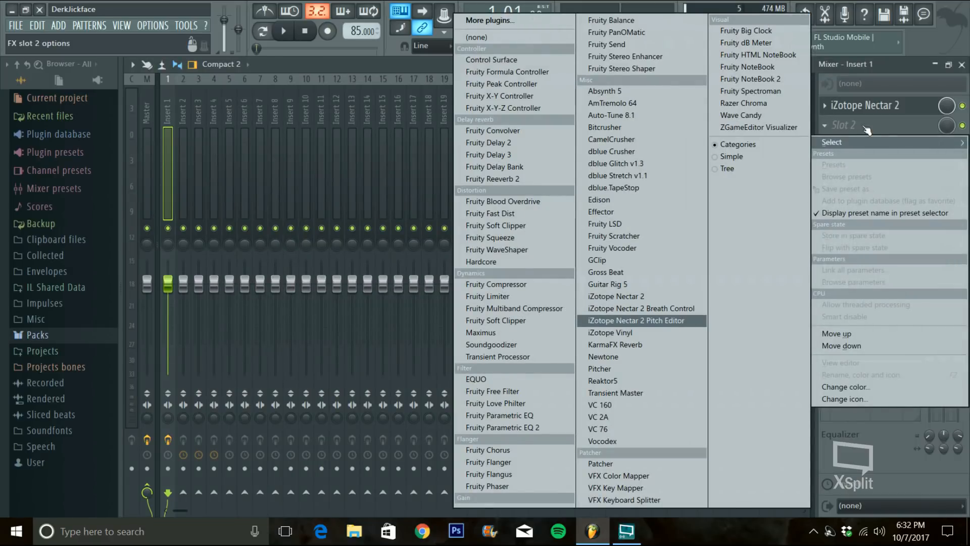
Open iZotope Nectar 2 on Insert 1 and look through its FX, Reverb, Gate, Harmony, EQ, De-Esser and Pitch modules
left_click(874, 107)
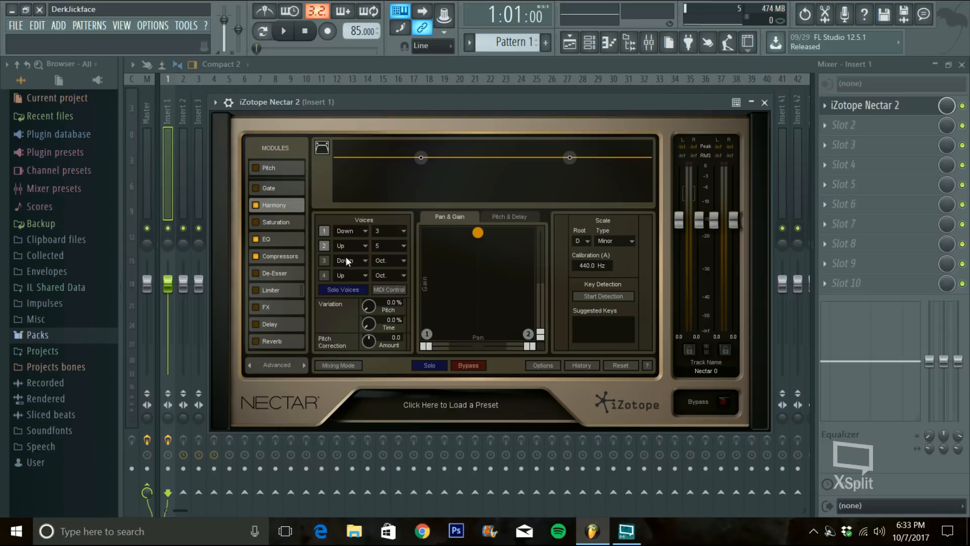
left_click(277, 307)
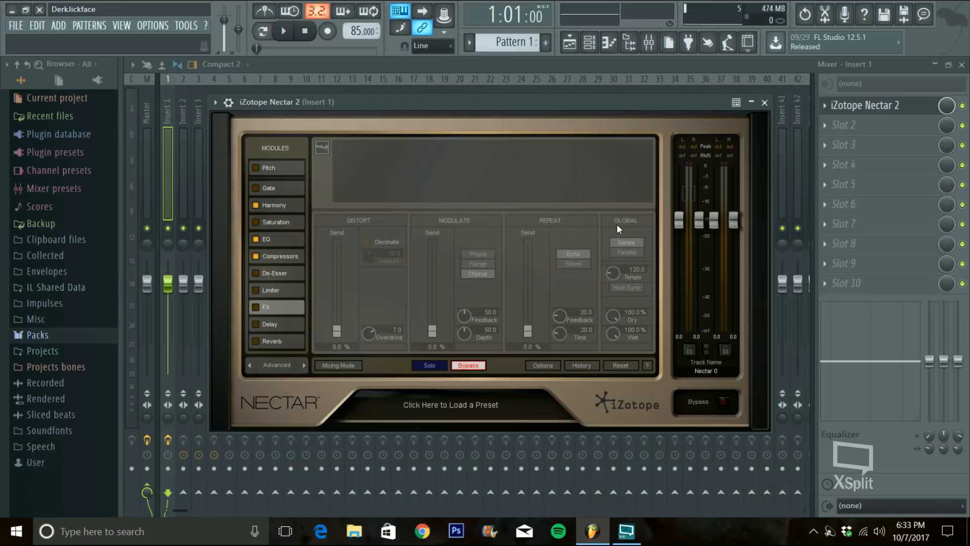
left_click(277, 341)
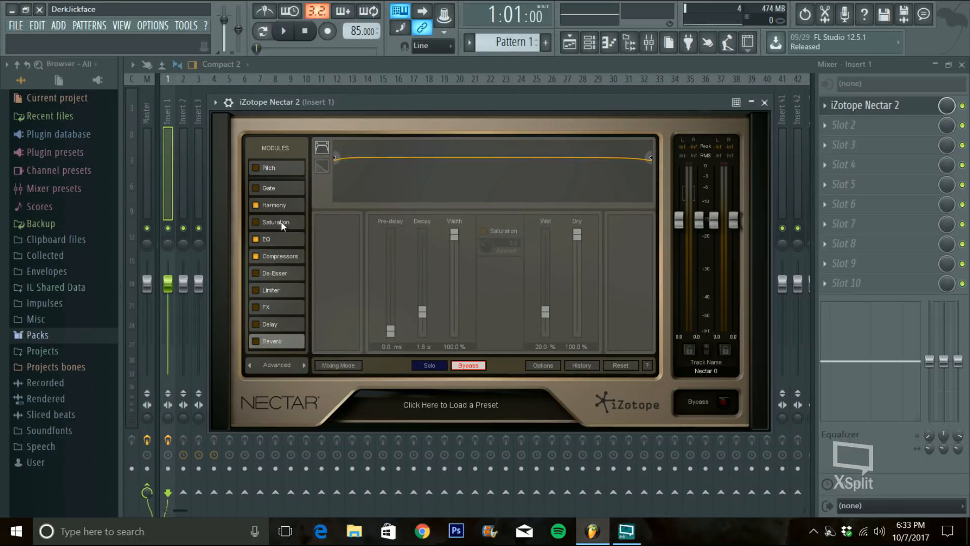
left_click(279, 188)
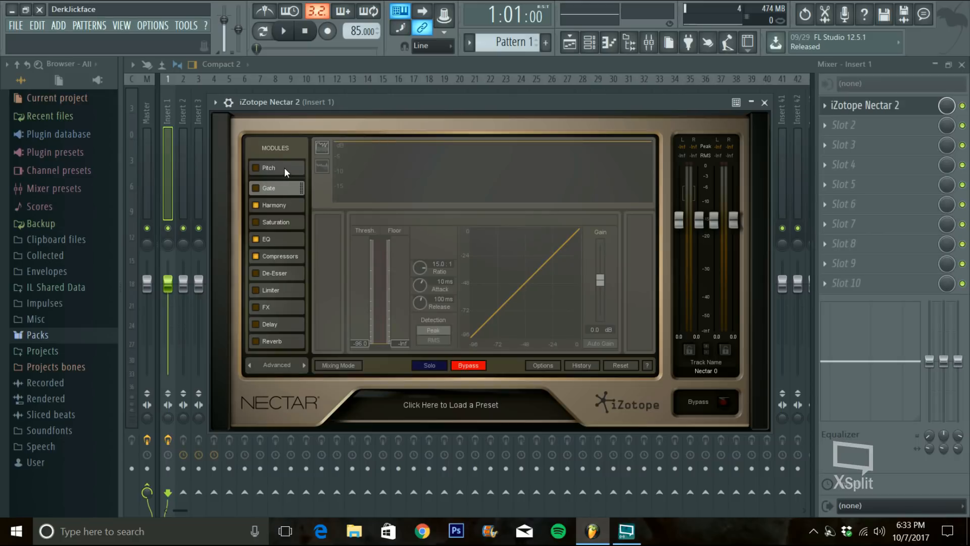
left_click(283, 206)
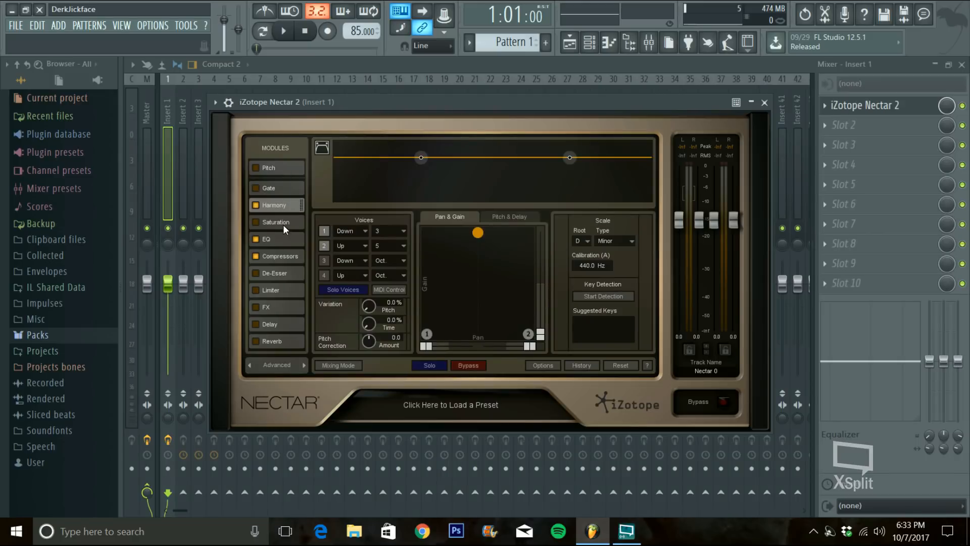
left_click(276, 240)
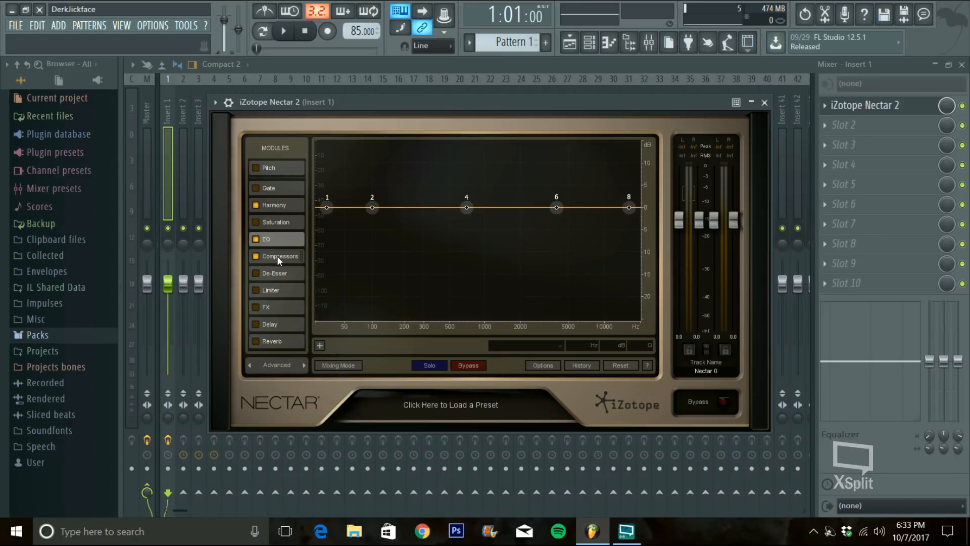
left_click(281, 274)
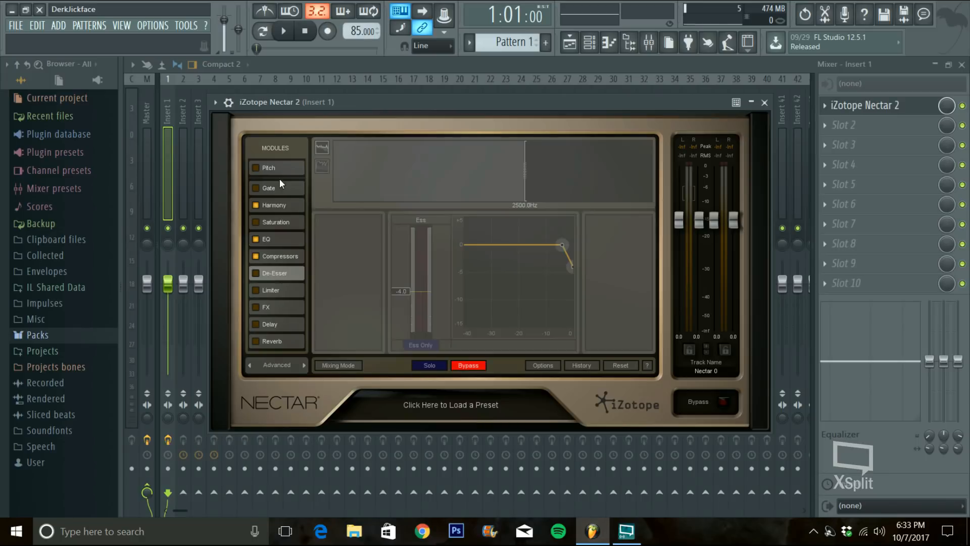
left_click(280, 172)
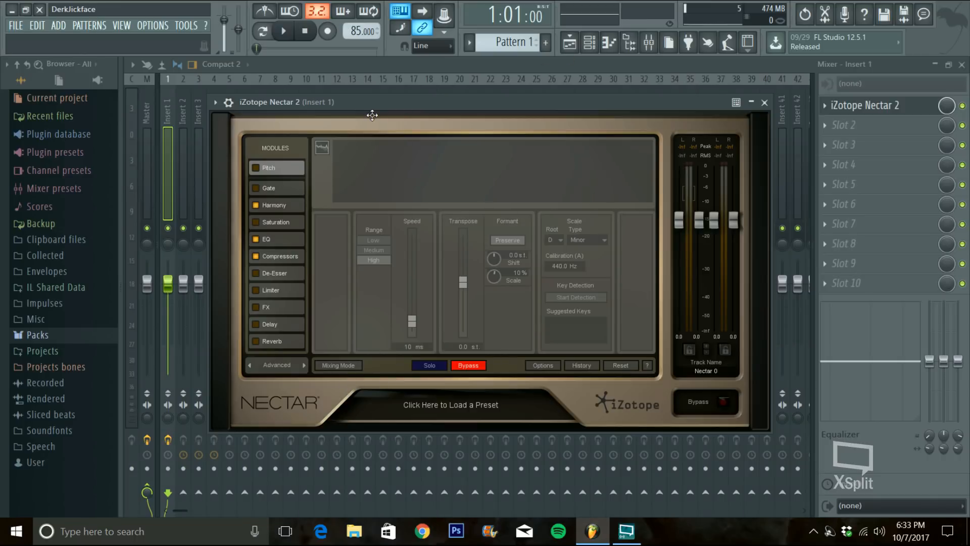
Check the vocal clip in the playlist, reopen Nectar 2, and leave only its Pitch module enabled, with Harmony, EQ and Compressors off
key("F5")
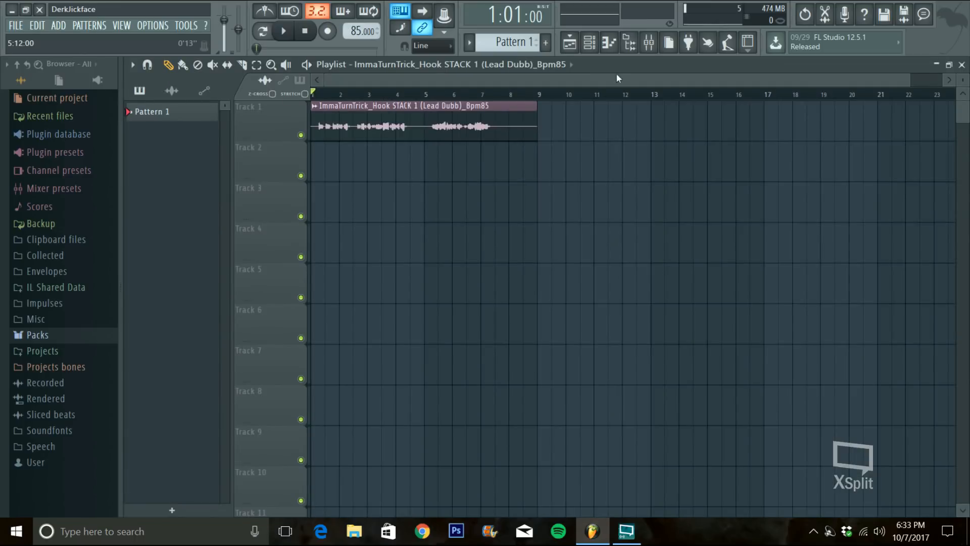
left_click(650, 44)
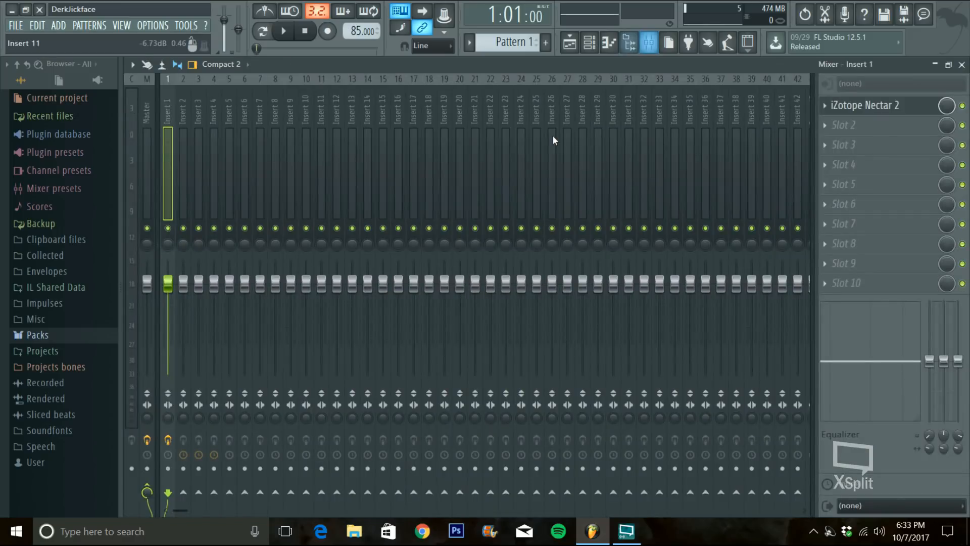
left_click(882, 108)
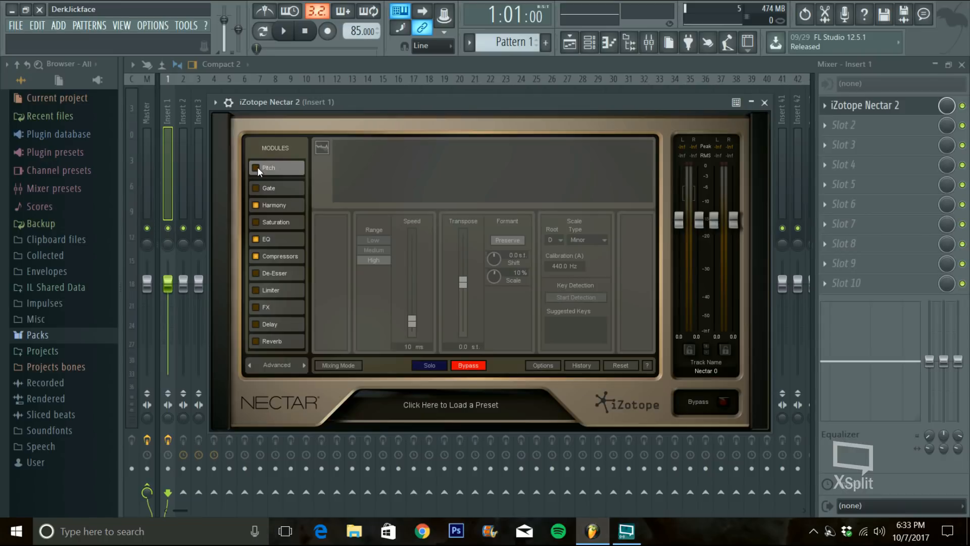
left_click(257, 203)
left_click(256, 238)
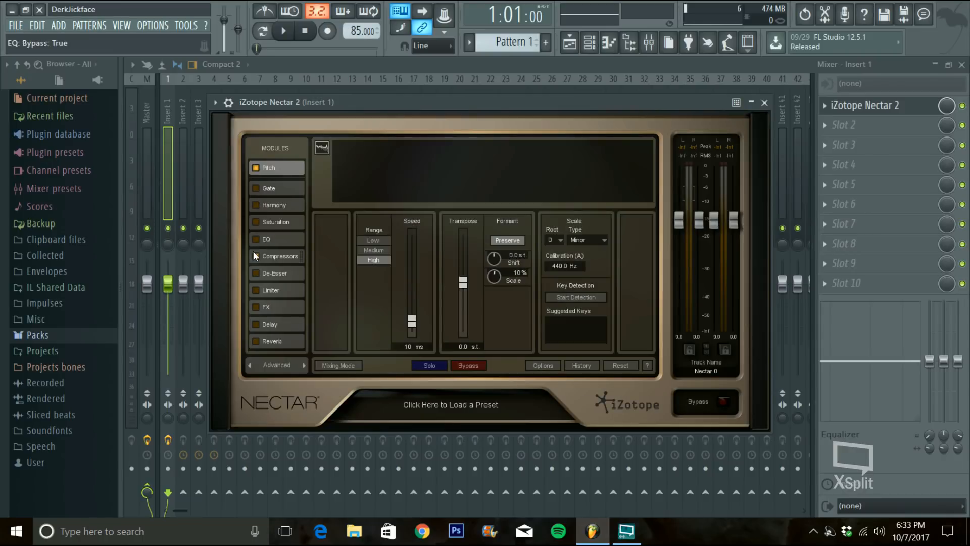
left_click(256, 256)
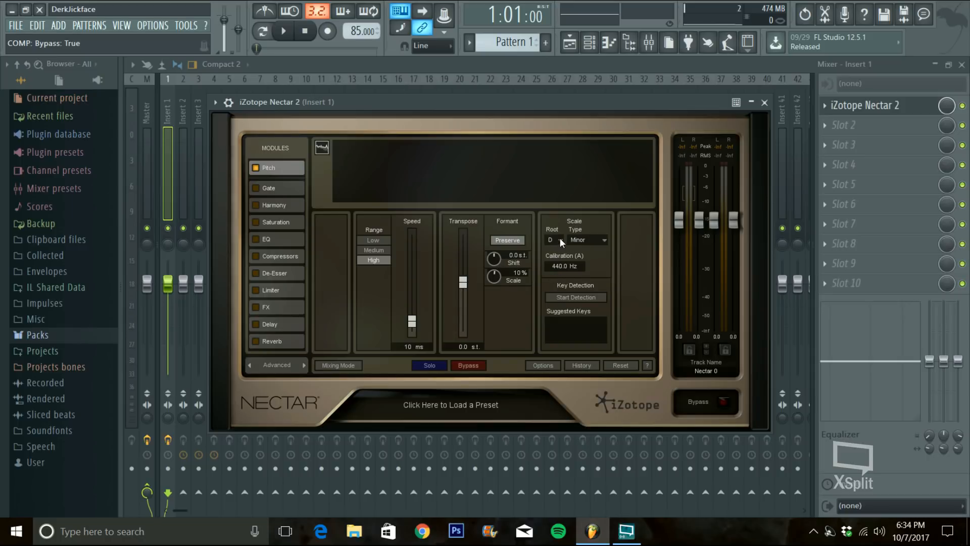
Examine the scale type choices offered by the Pitch module
left_click(576, 241)
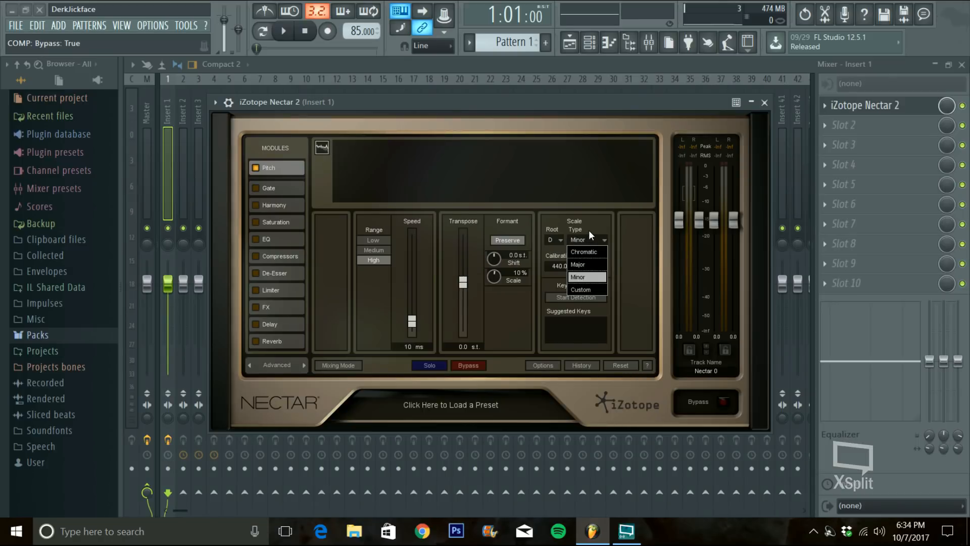
left_click(587, 233)
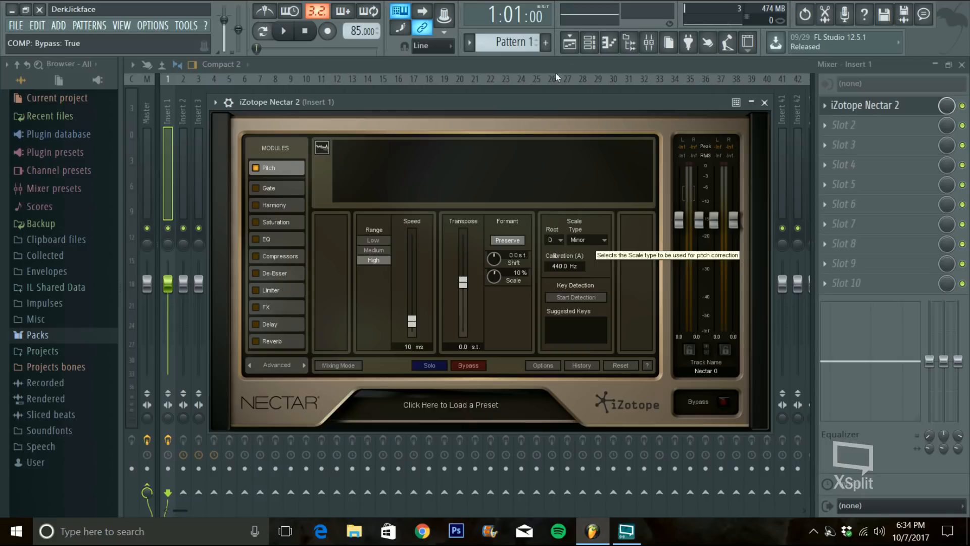
left_click(569, 47)
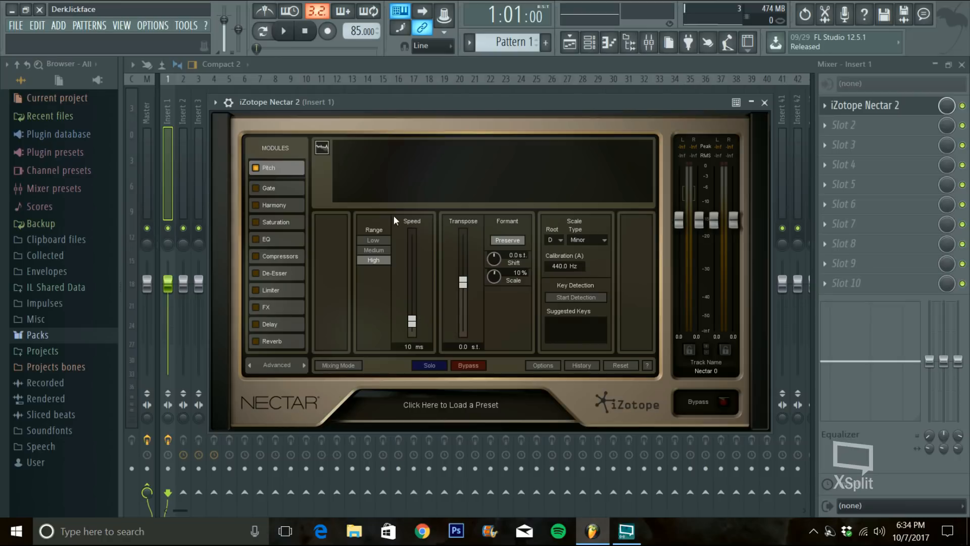
Listen to the unprocessed vocal with the Pitch module bypassed while following it in the playlist
left_click(284, 34)
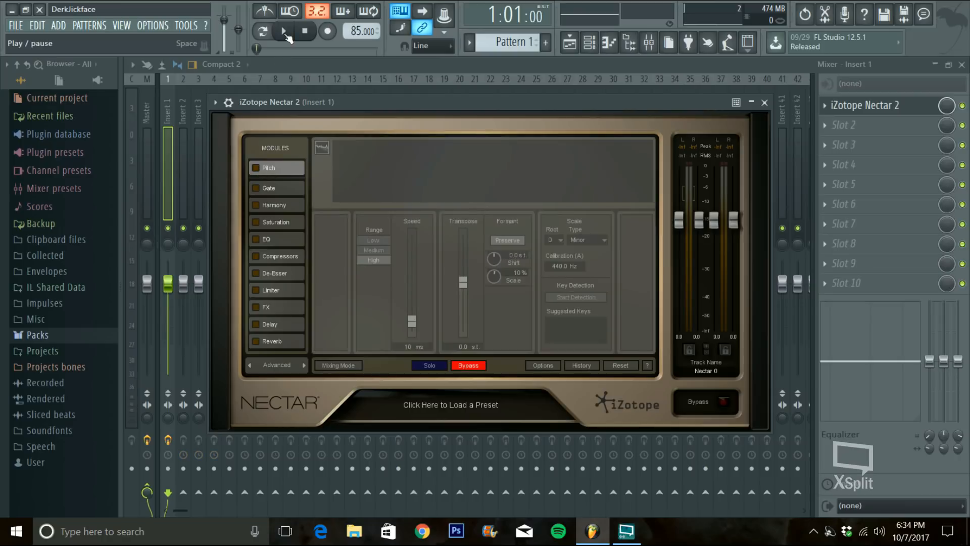
left_click(285, 34)
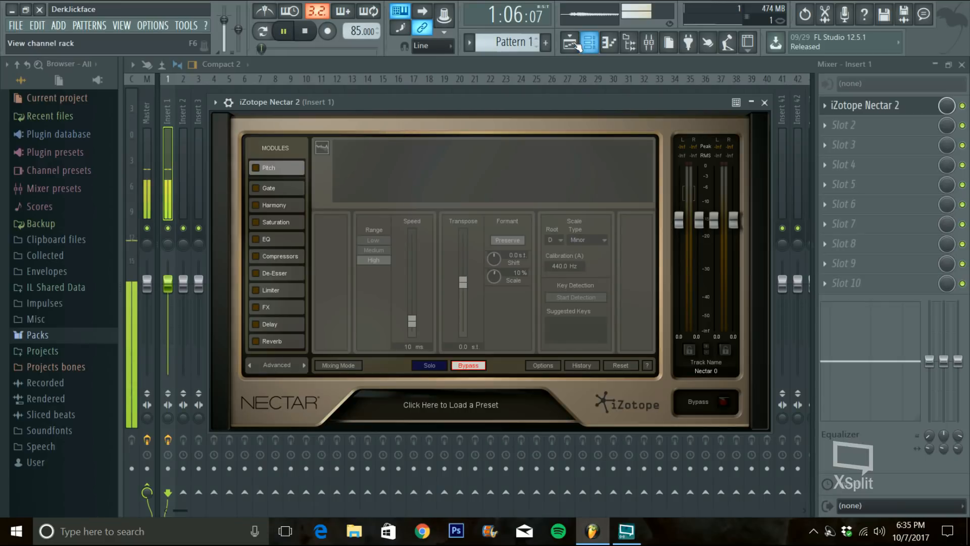
left_click(571, 46)
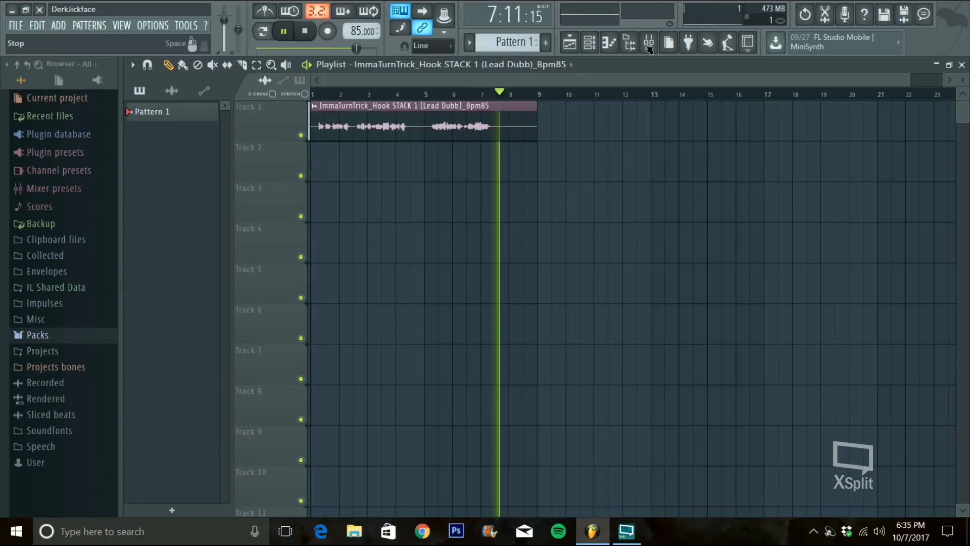
key("space")
Reopen Nectar 2 from the mixer, enable the Pitch module with its speed at 50 ms, and audition the vocal
key("F9")
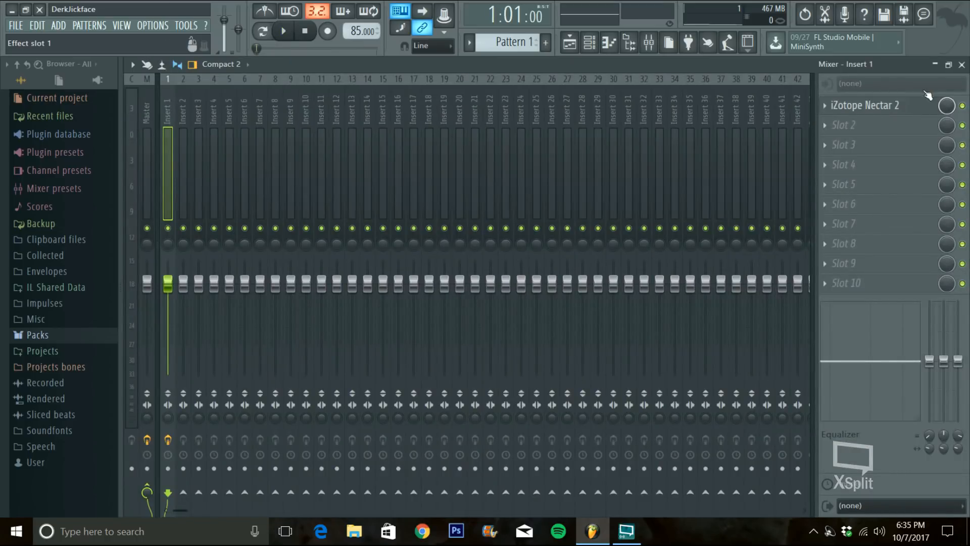
left_click(900, 107)
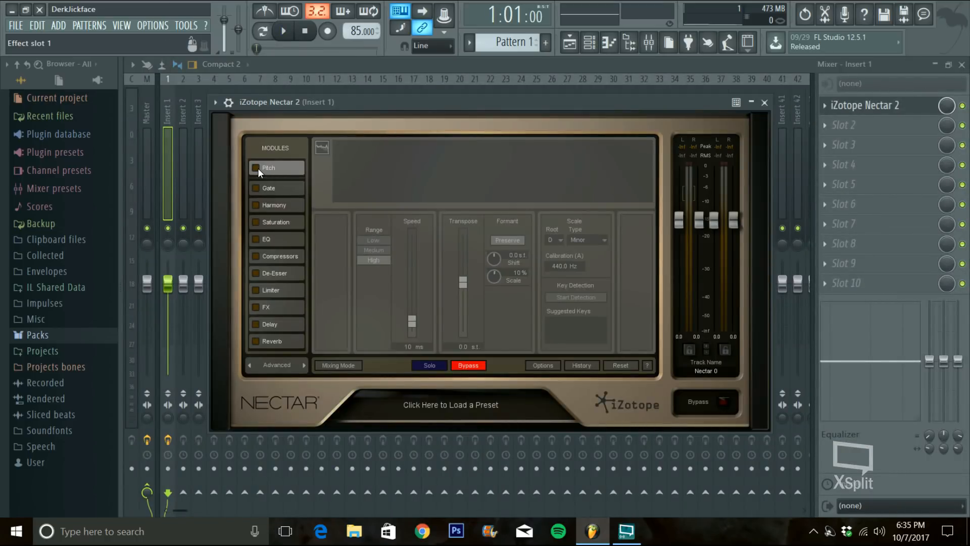
left_click(413, 319)
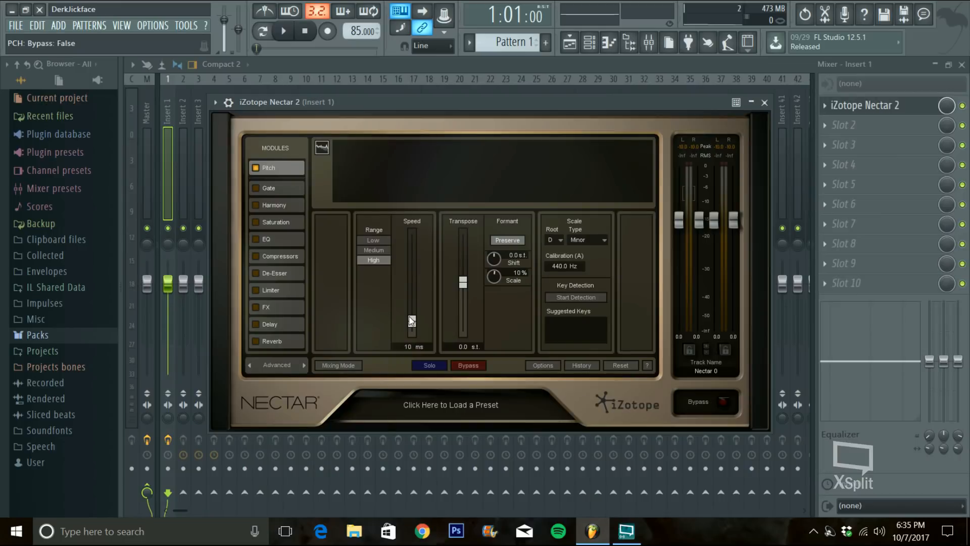
left_click_drag(413, 322, 413, 282)
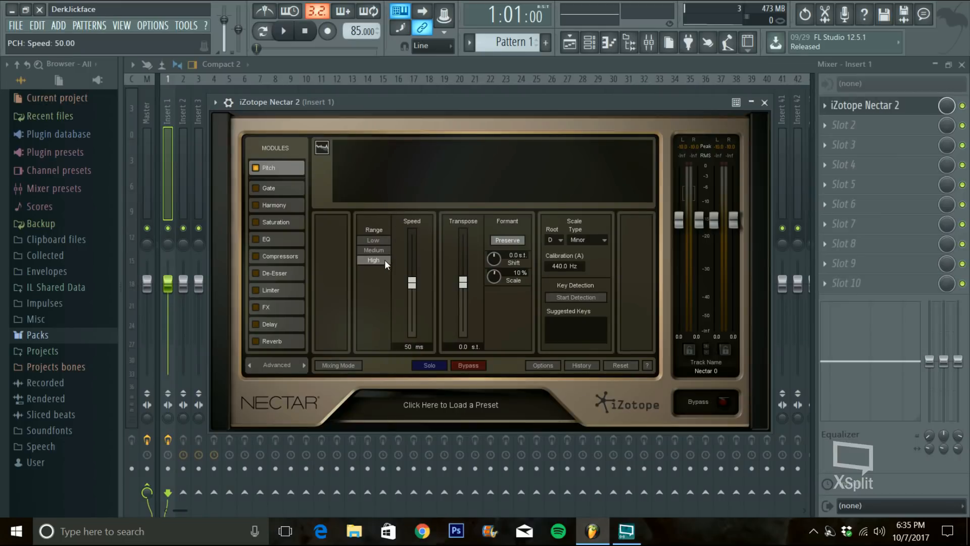
left_click(286, 31)
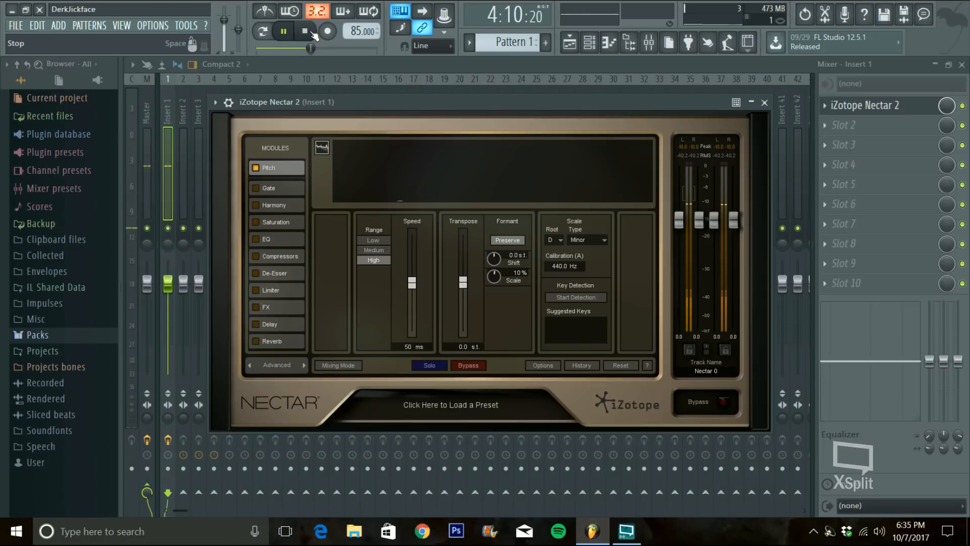
key("space")
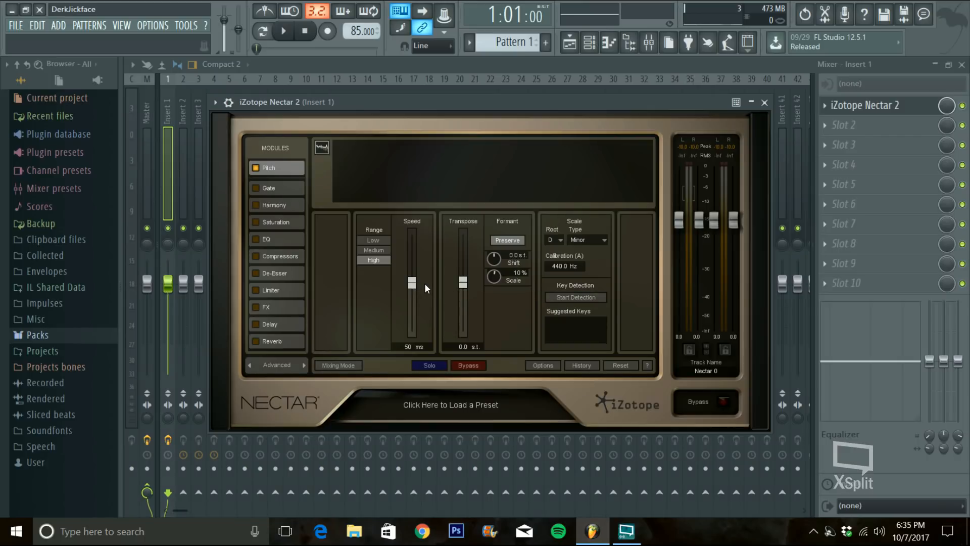
Audition the vocal with the pitch correction speed set to 10 ms and to 0 ms
left_click(415, 329)
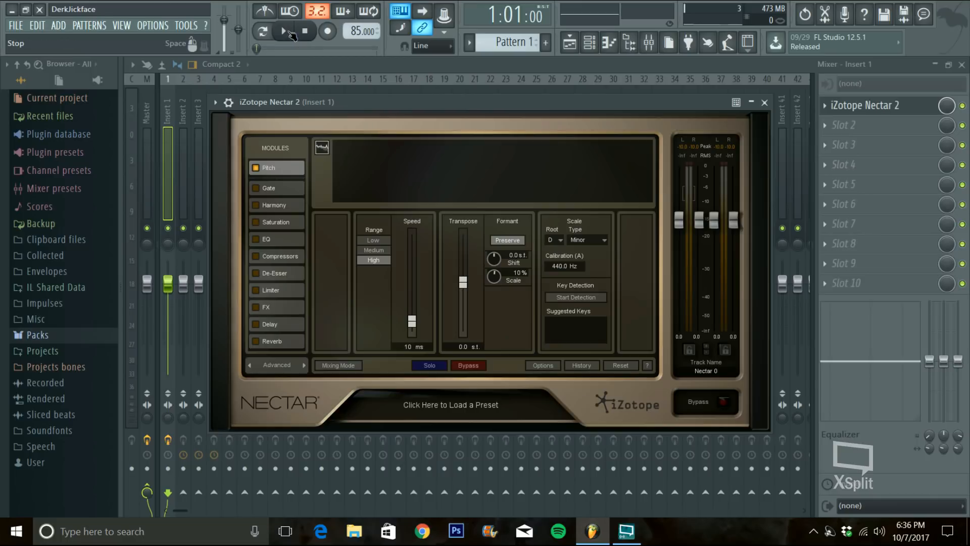
key("space")
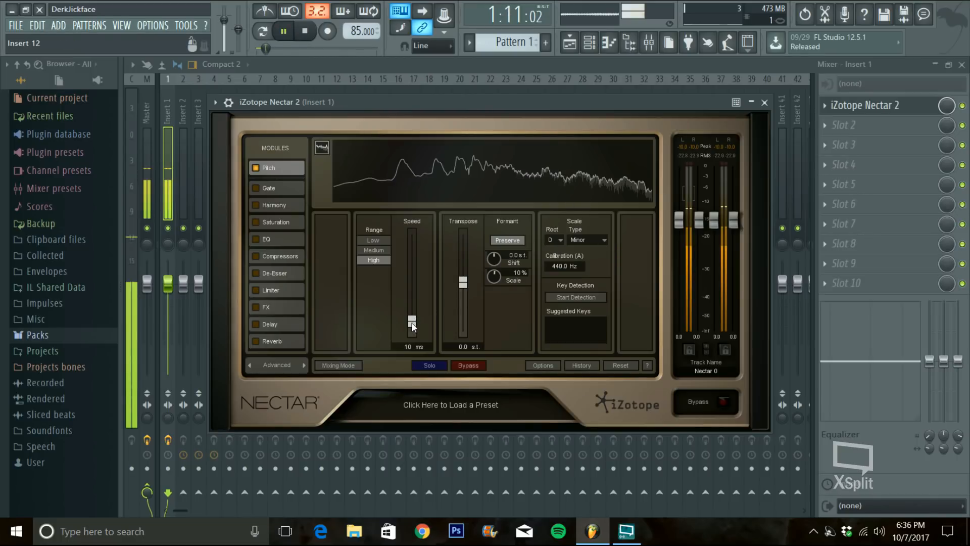
left_click_drag(412, 321, 411, 328)
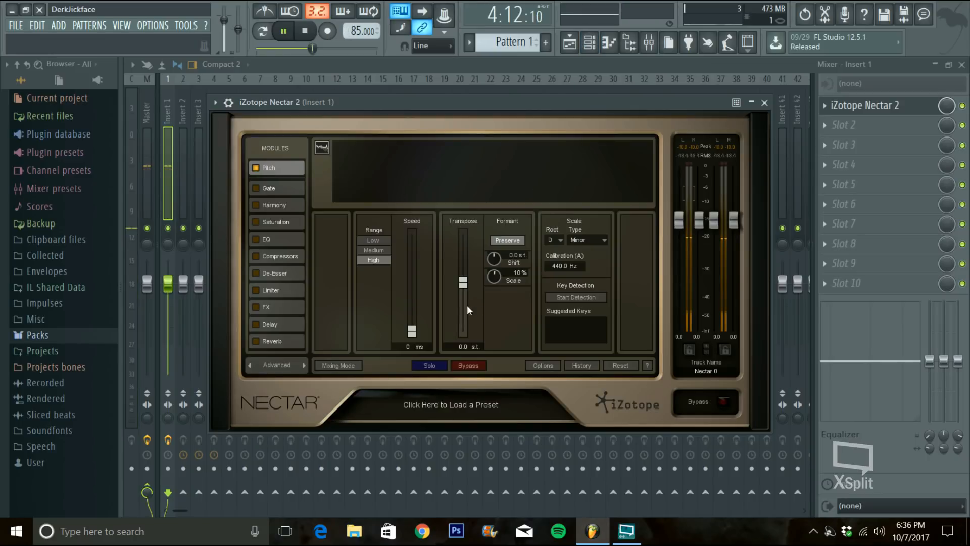
key("space")
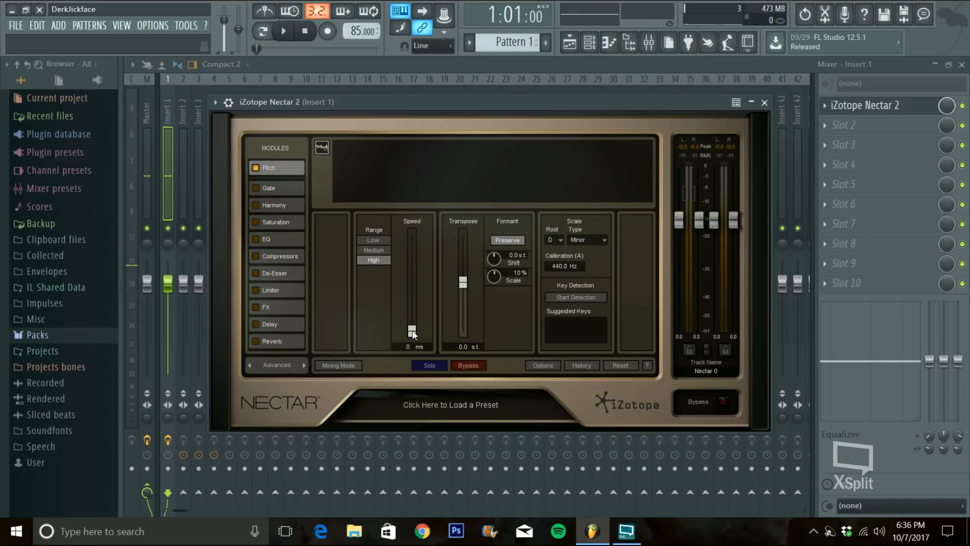
Raise the pitch correction speed to 100 ms, keeping the Pitch module enabled
left_click_drag(413, 332, 412, 306)
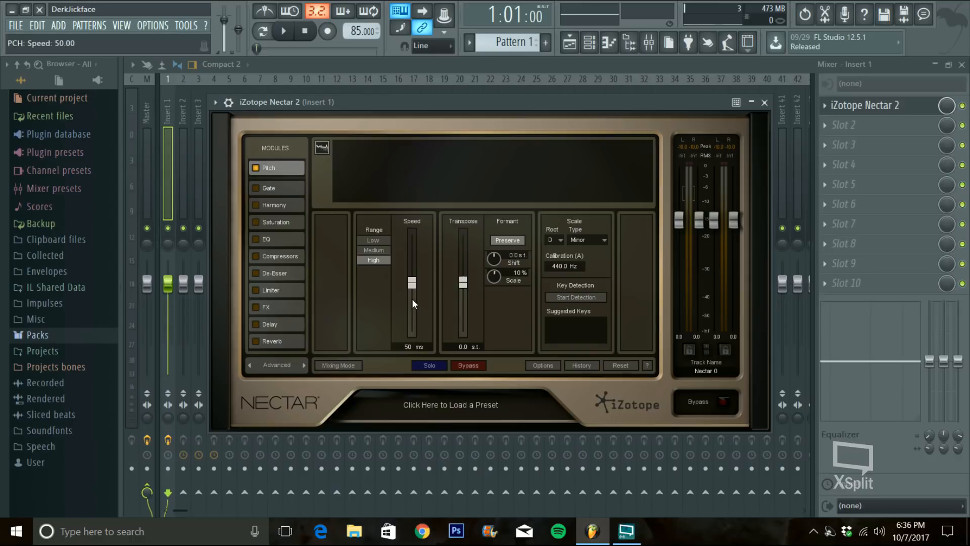
scroll(413, 299, "up", 2)
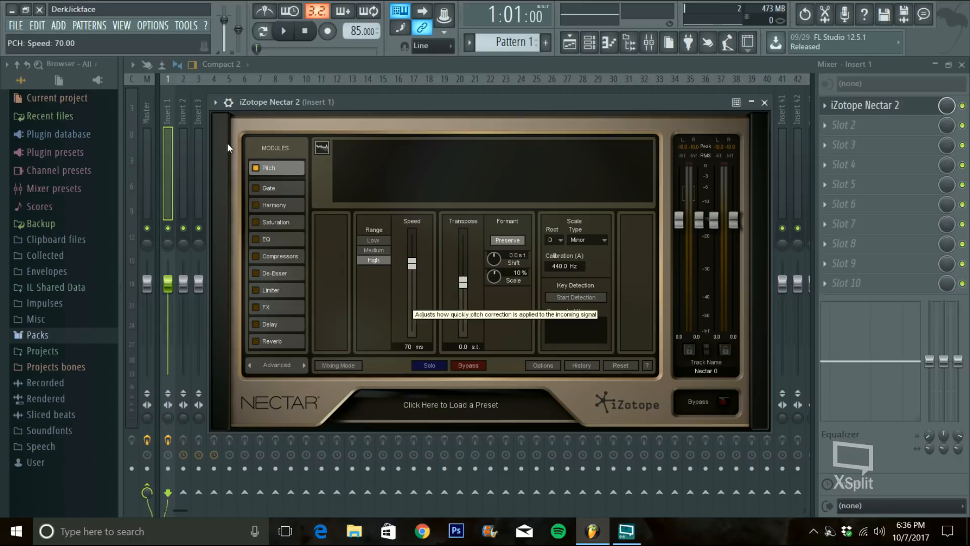
left_click(255, 168)
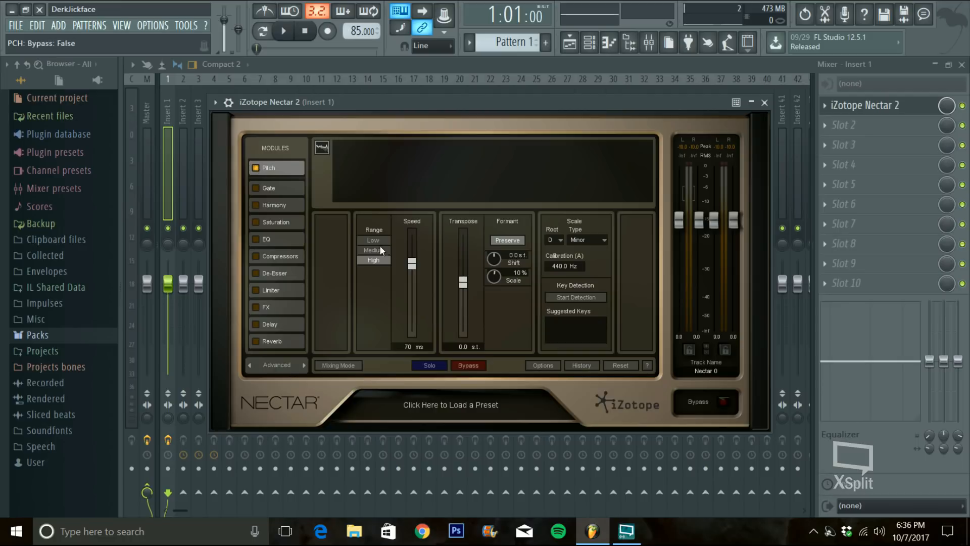
scroll(411, 260, "up", 3)
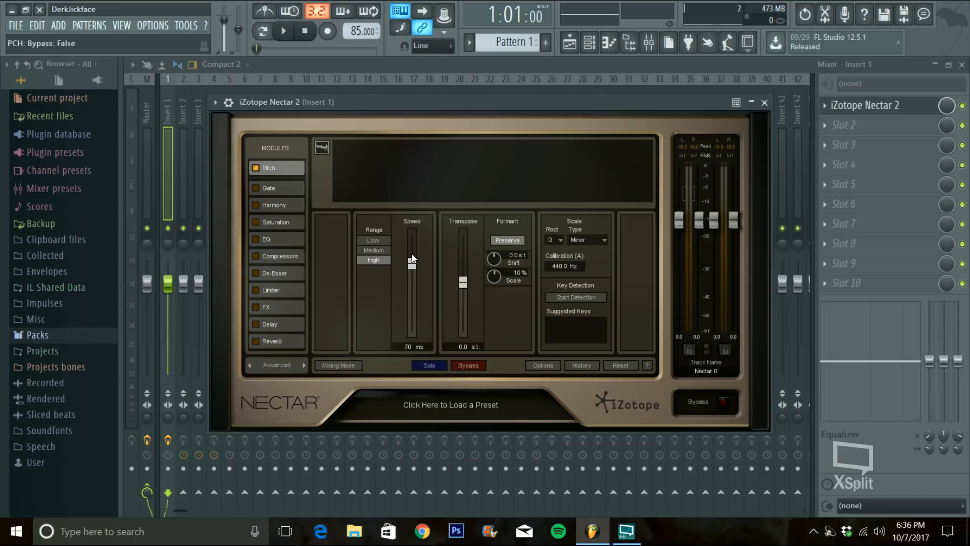
Show the Gate module's settings and enable the module
left_click(269, 187)
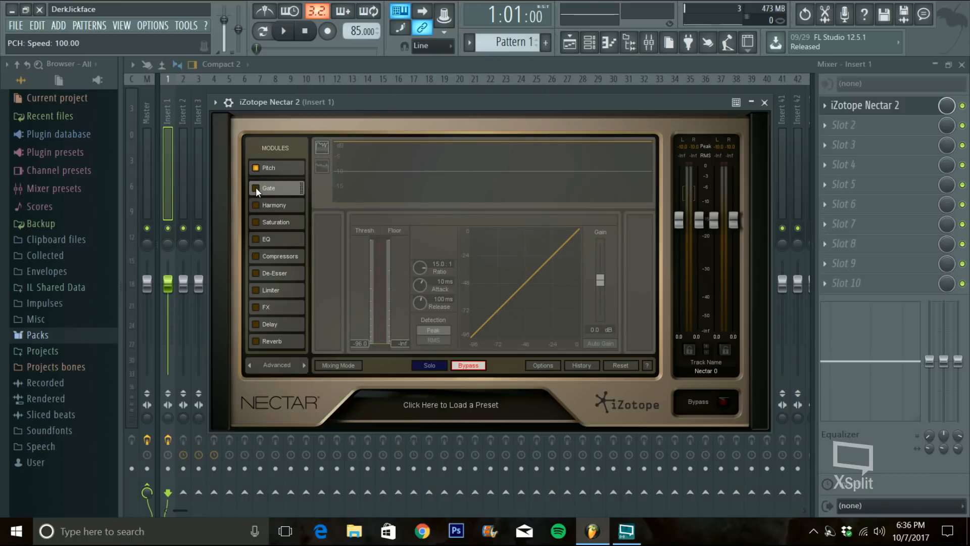
left_click(255, 188)
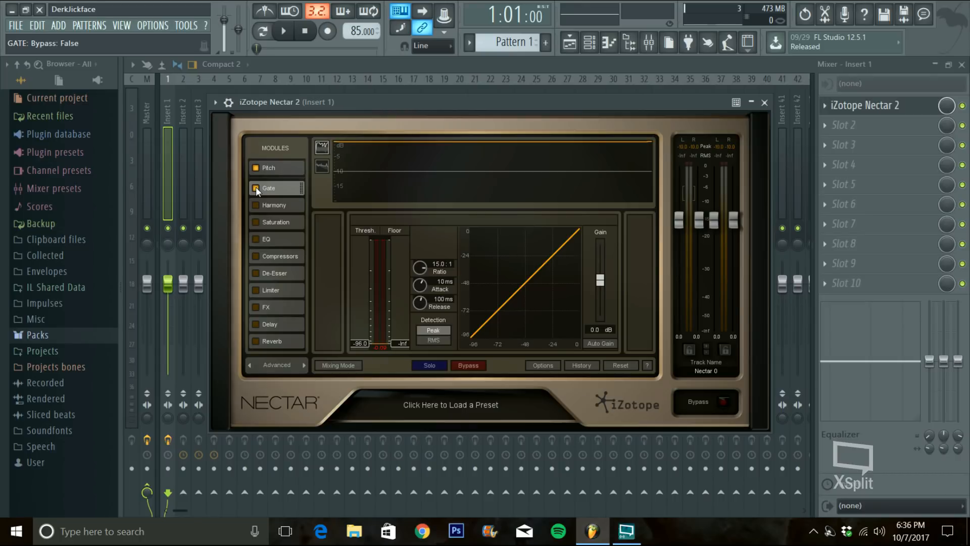
Turn off the Gate module, enable the Harmony module, and lower its gain spread to about 88
left_click(277, 201)
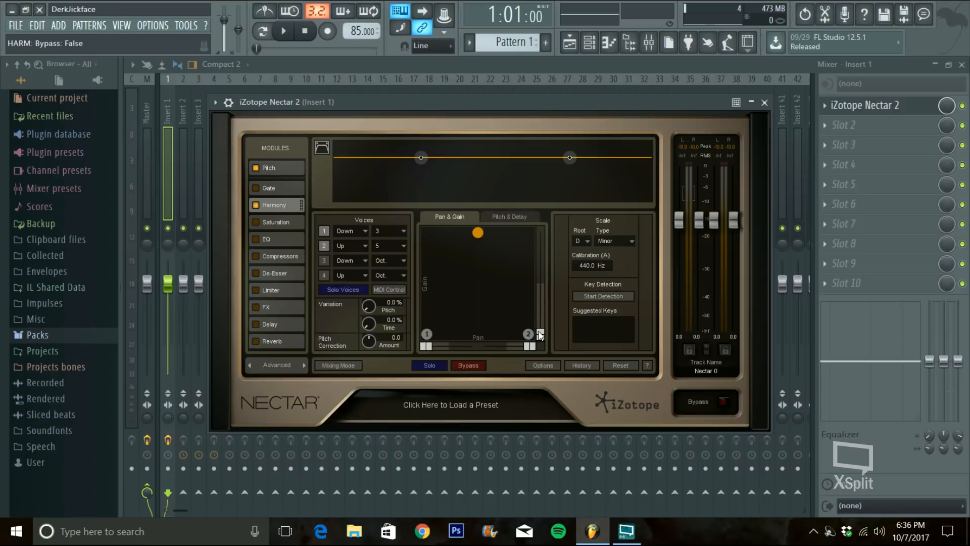
left_click_drag(540, 334, 542, 317)
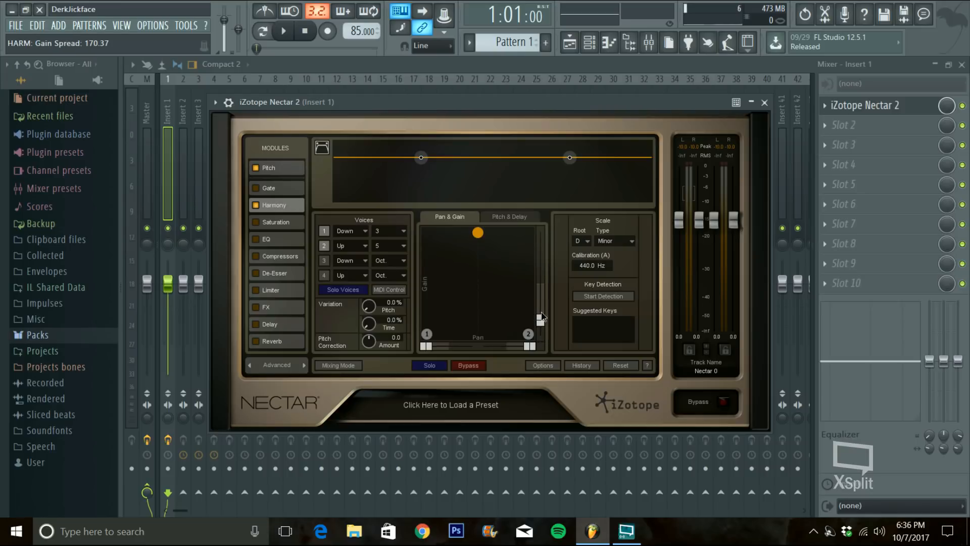
left_click(541, 277)
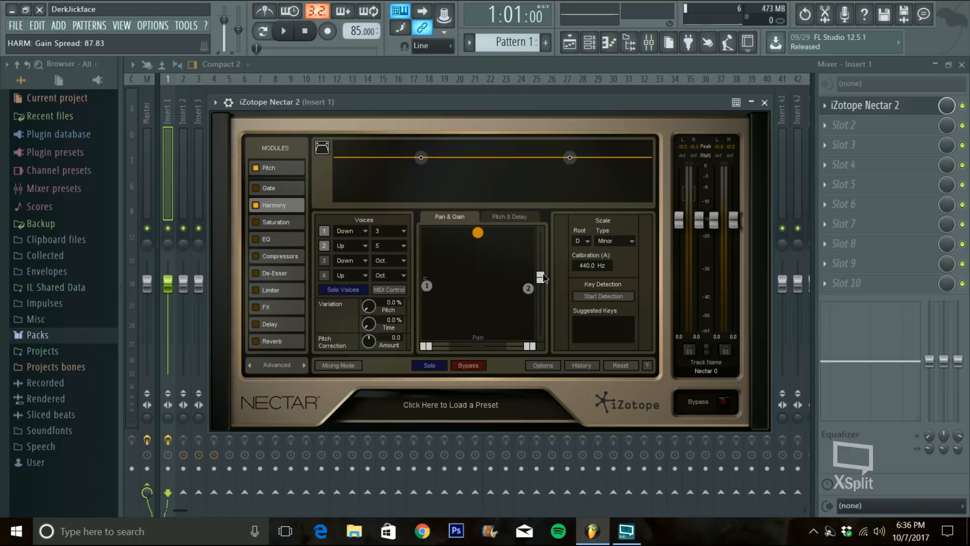
left_click(542, 279)
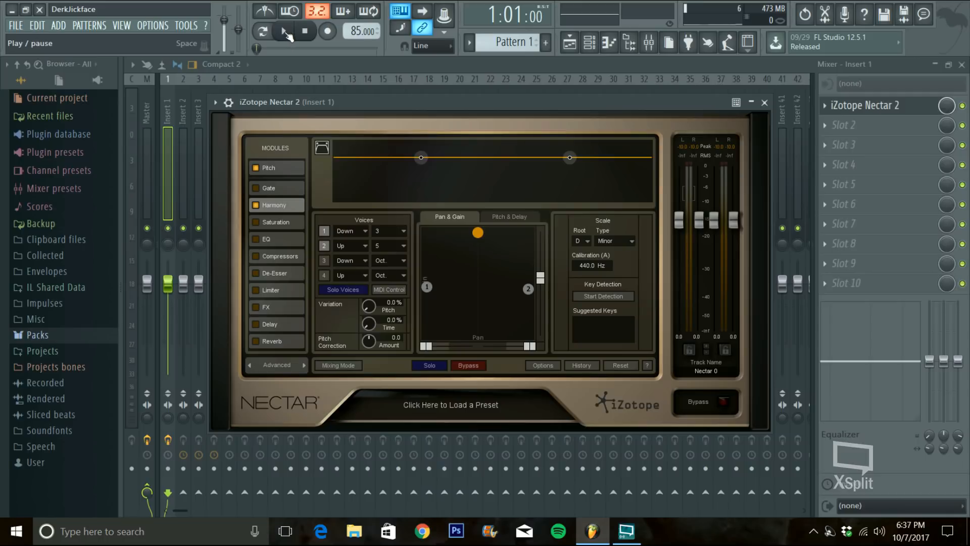
With the Pitch module disabled, audition the harmony at a gain spread of 200, then reduce the spread to about 78
left_click(255, 168)
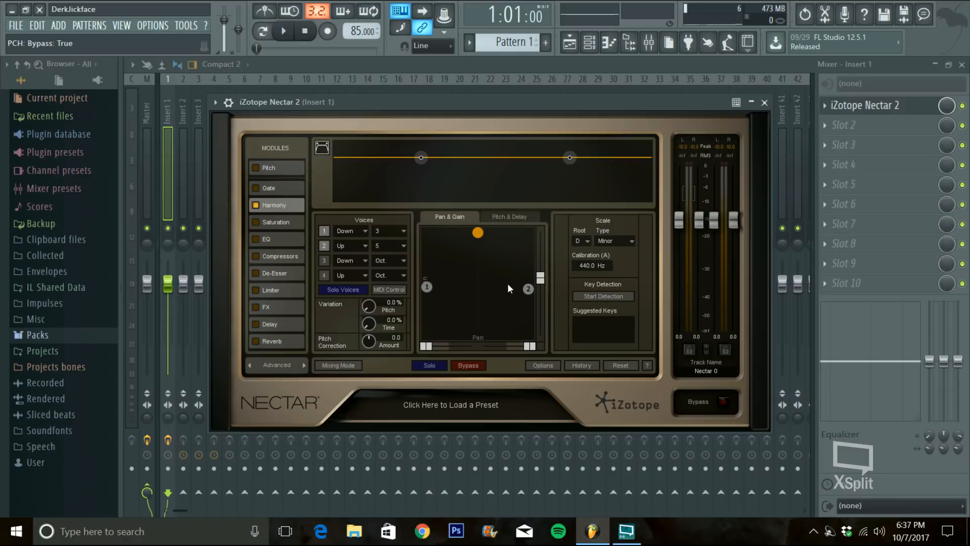
left_click_drag(540, 278, 539, 306)
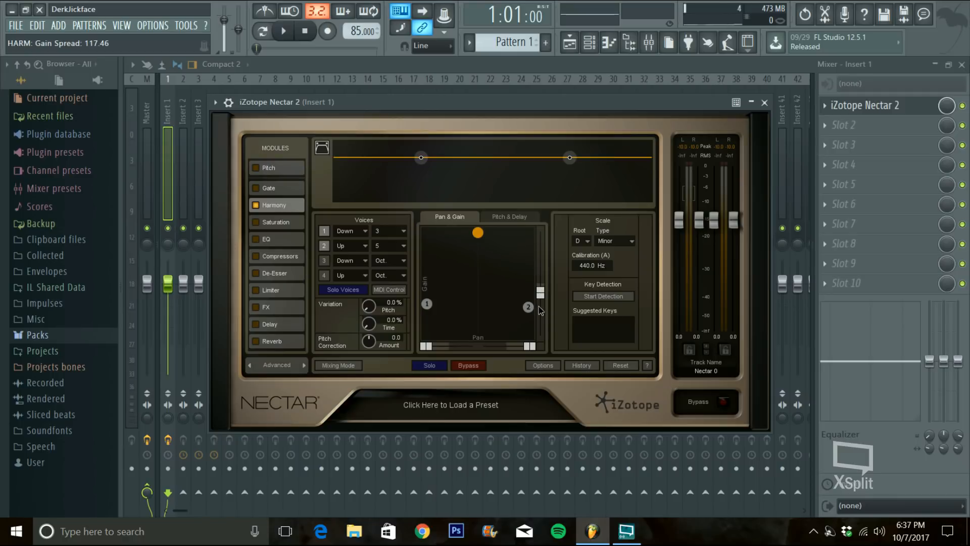
left_click(284, 32)
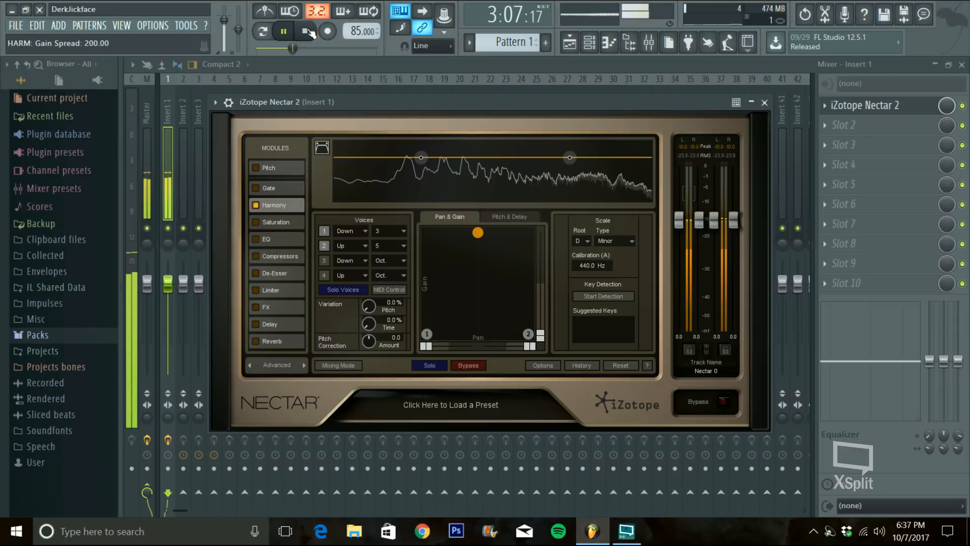
left_click_drag(540, 332, 542, 273)
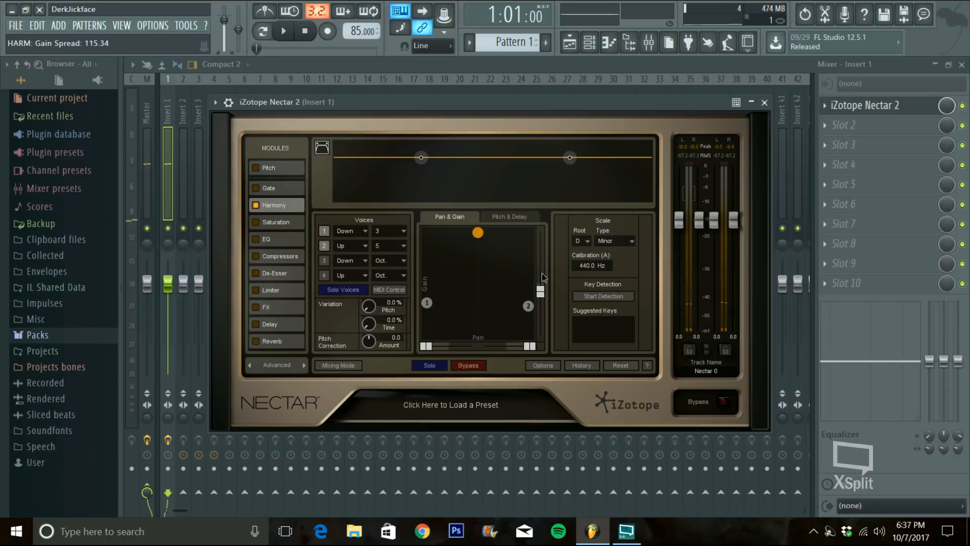
Examine the Harmony voices' direction and interval options and the effect of MIDI control on them
left_click(354, 231)
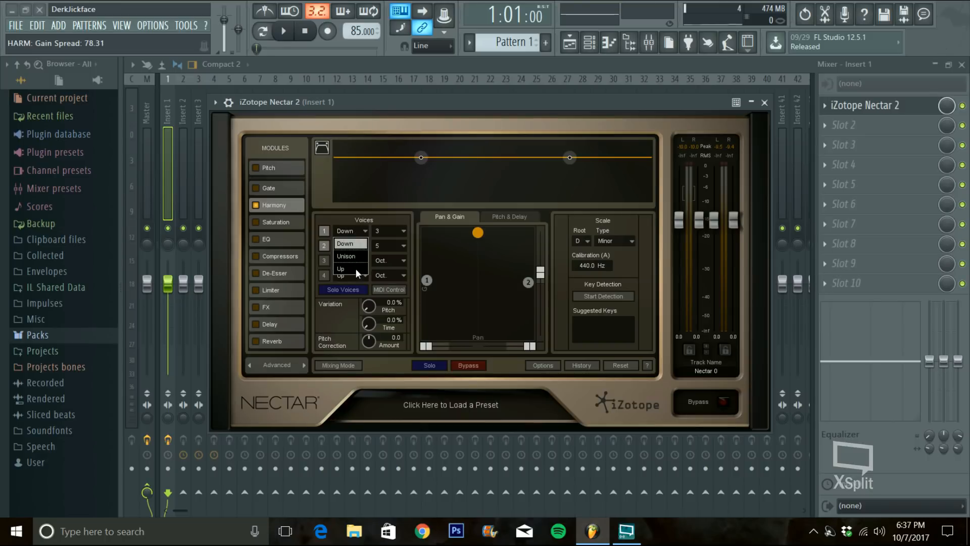
left_click(362, 228)
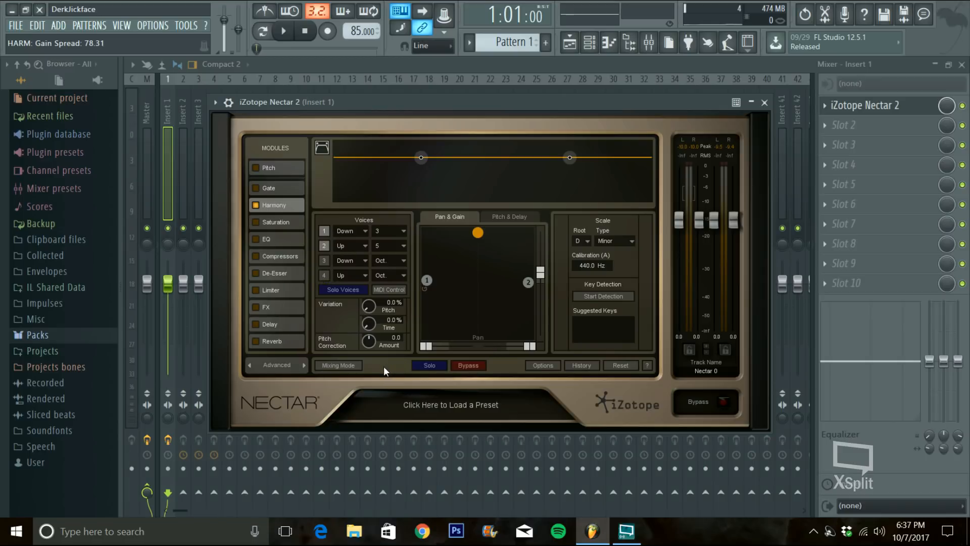
left_click(387, 290)
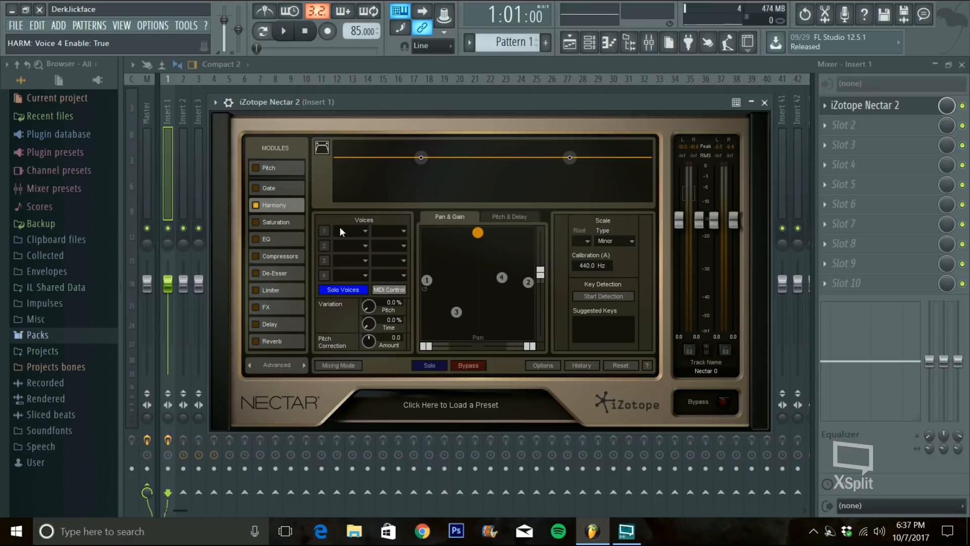
left_click(389, 289)
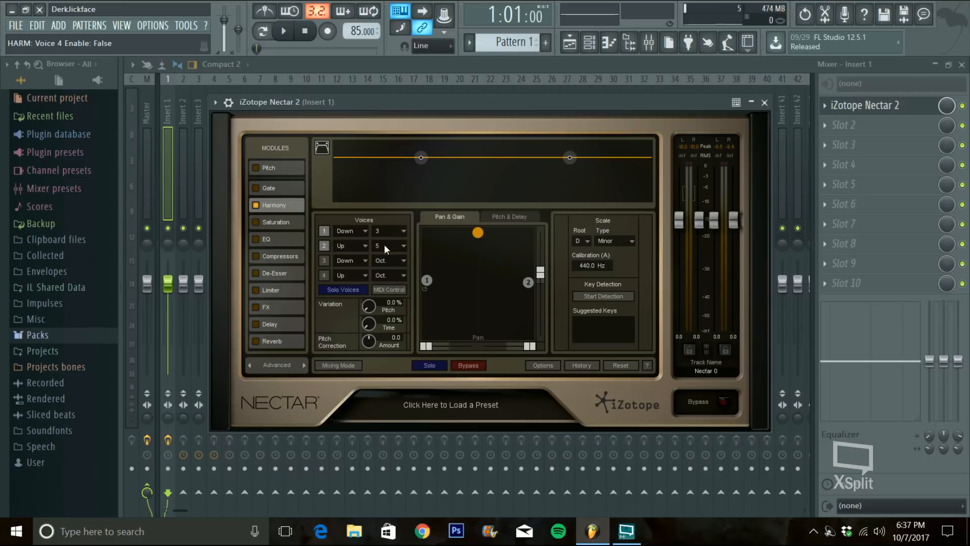
left_click(390, 231)
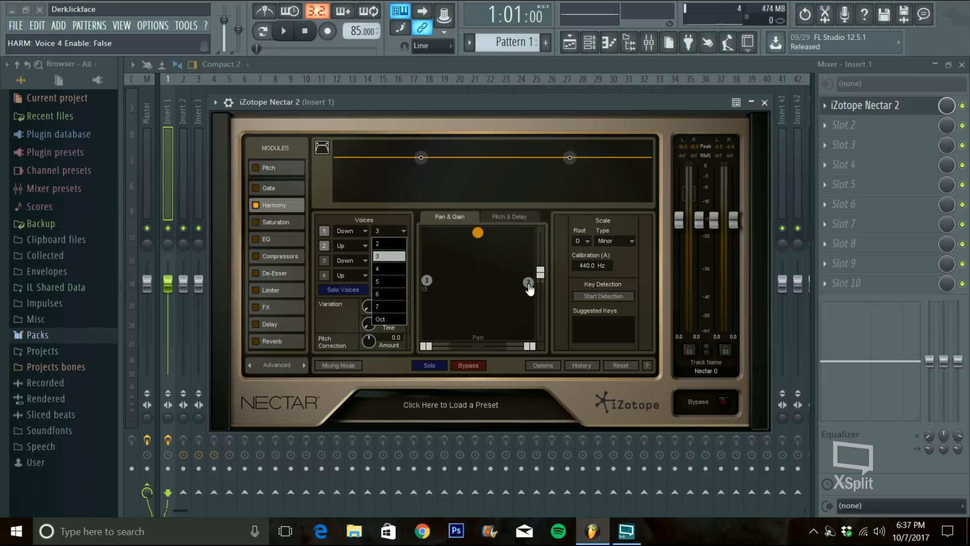
Audition the two-voice harmony while adjusting the gain spread so voice 2 sits at -9.9 dB
left_click(274, 29)
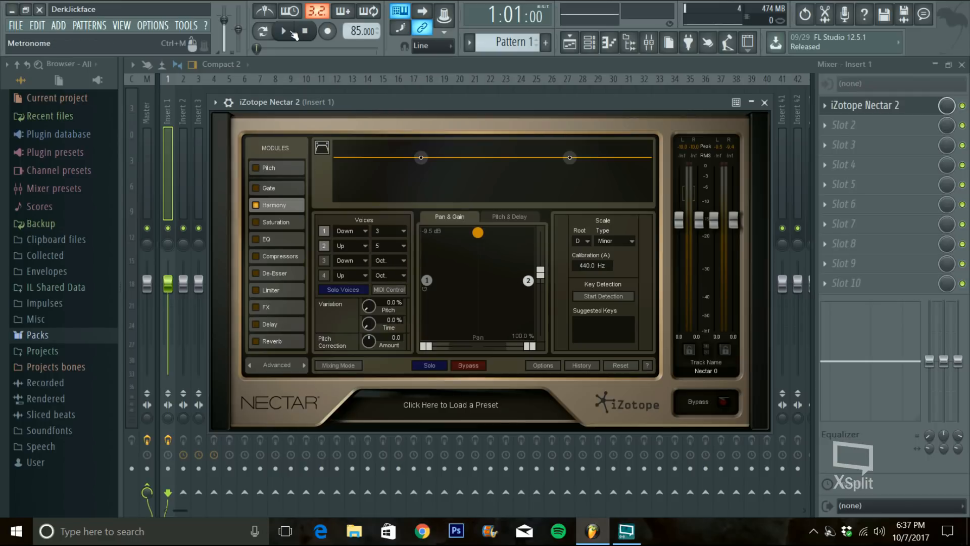
key("space")
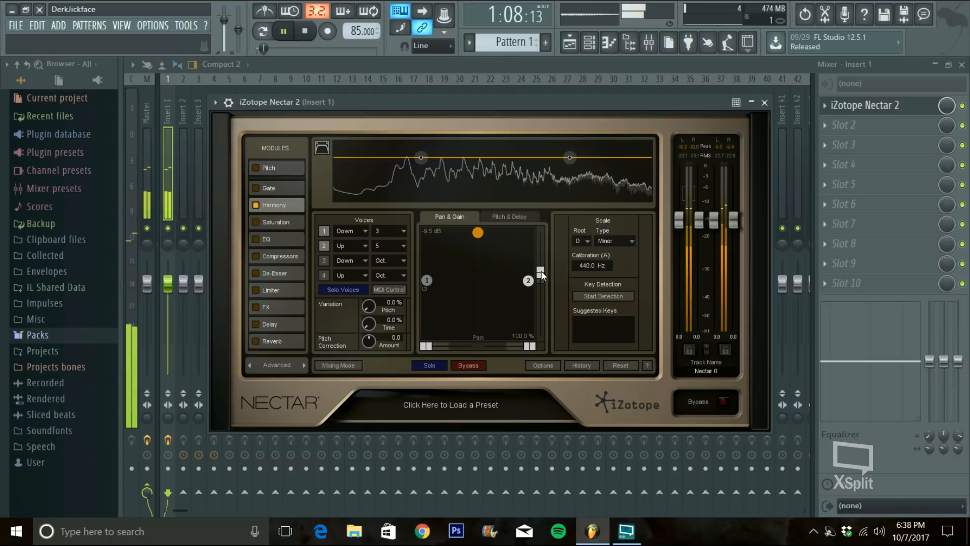
mouse_move(542, 265)
left_mouse_down()
mouse_move(541, 246)
mouse_move(541, 275)
left_mouse_up()
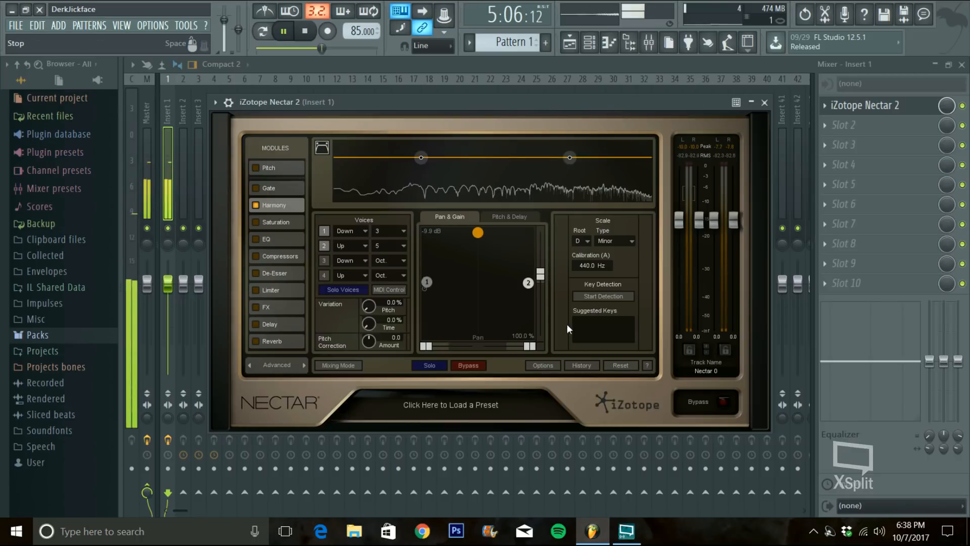
key("space")
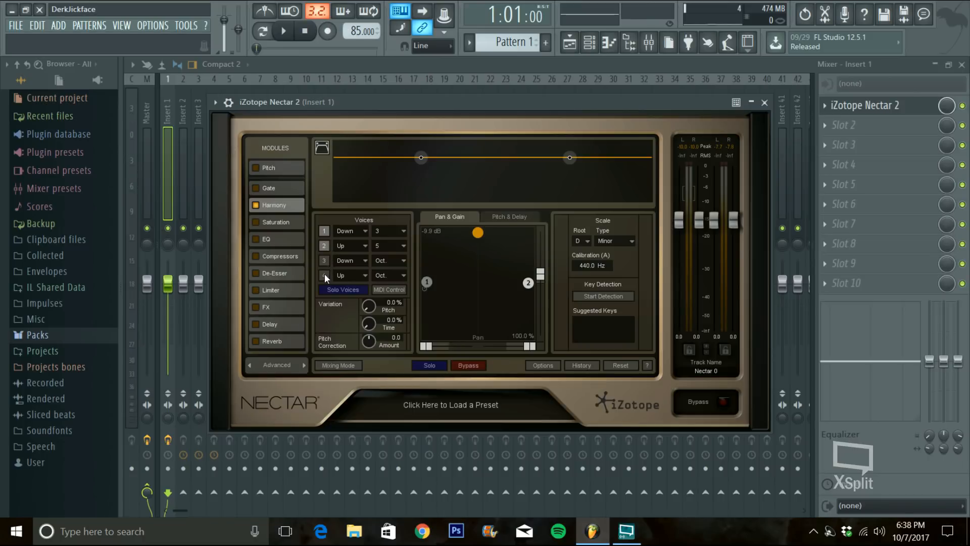
Enable harmony voices 3 and 4, reposition the voices in pan and gain, and try a narrower pan spread before restoring it to 200
left_click(325, 261)
left_click_drag(456, 315, 458, 279)
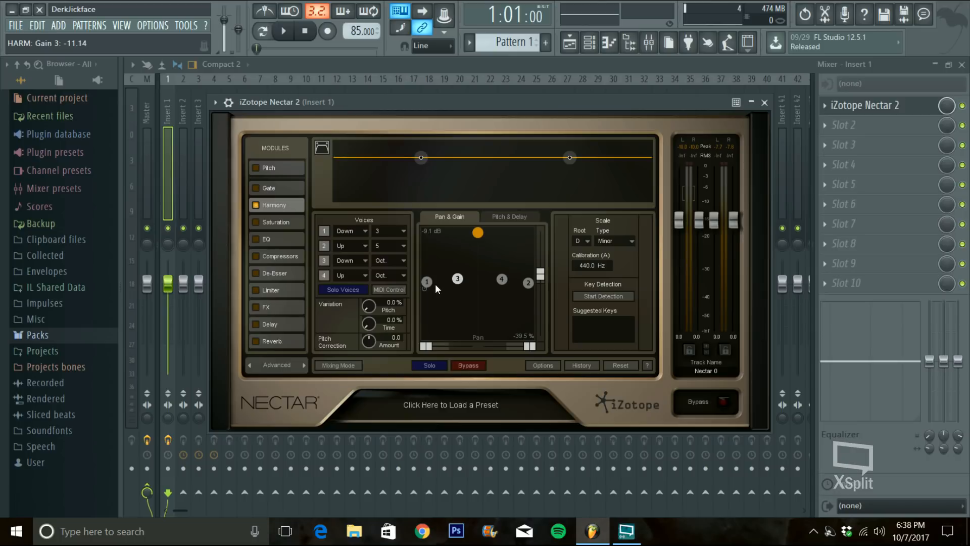
left_click(529, 347)
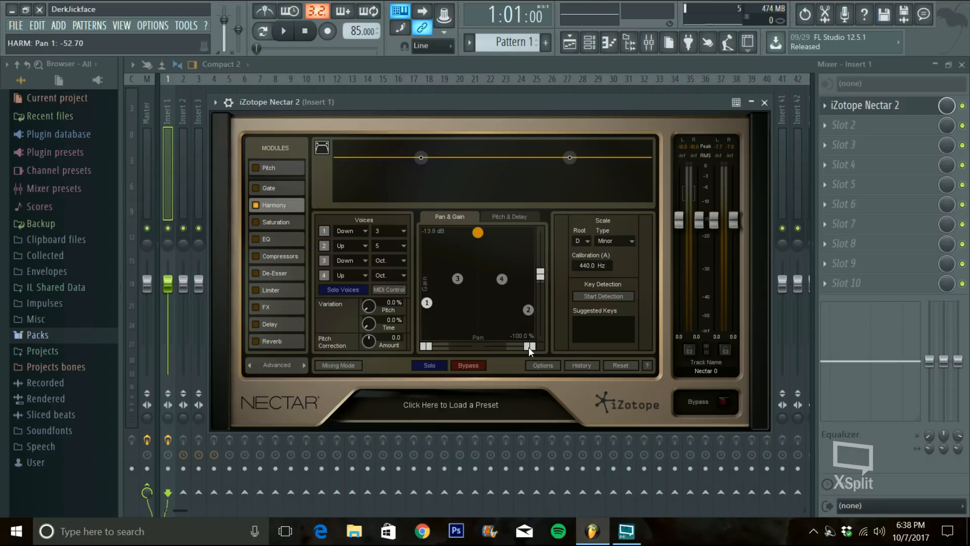
left_click(499, 346)
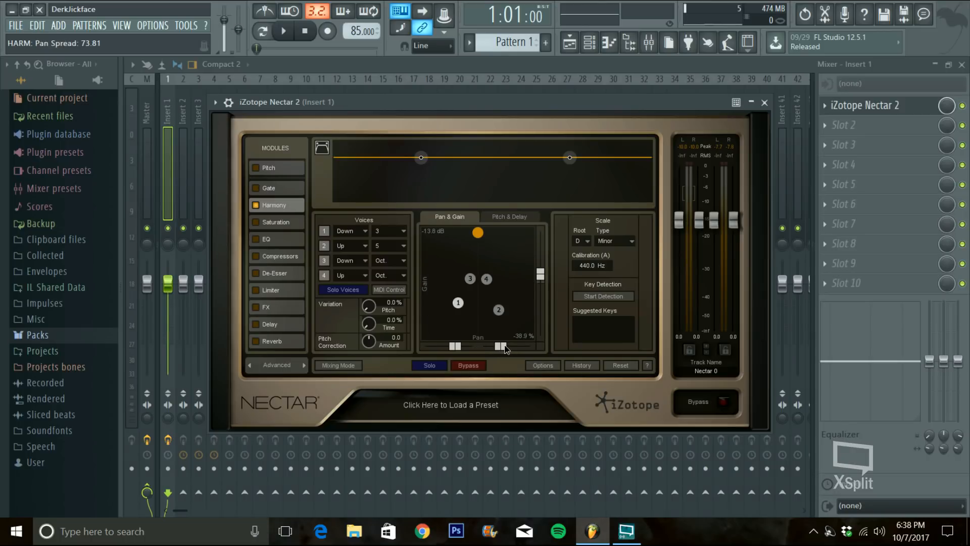
left_click_drag(500, 347, 529, 347)
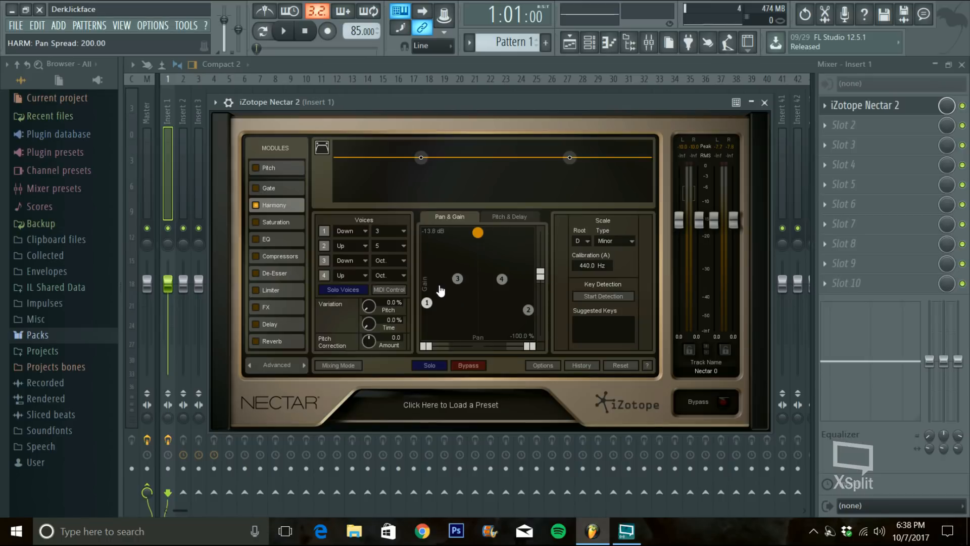
Set the harmony's pitch spread to 0 and its delay spread to about 147
left_click(509, 217)
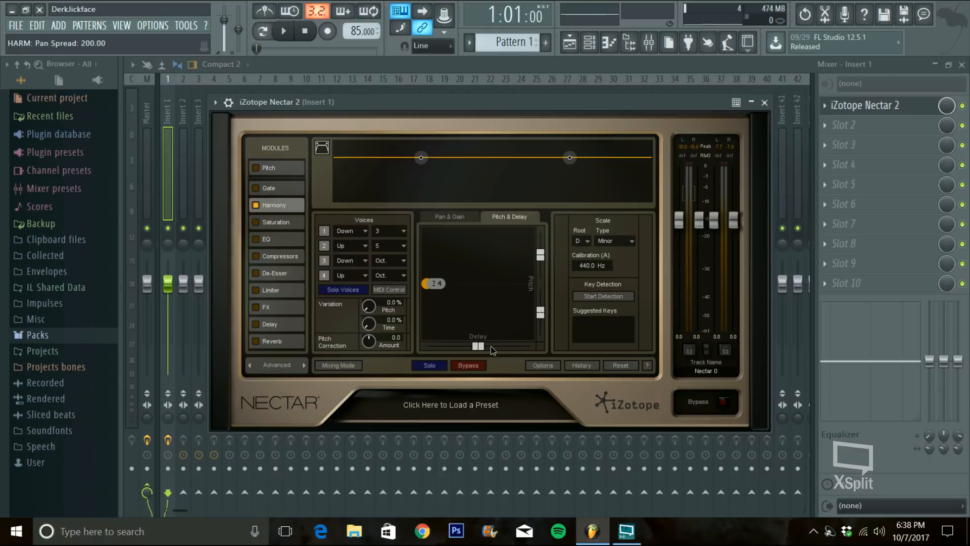
left_click_drag(522, 346, 468, 343)
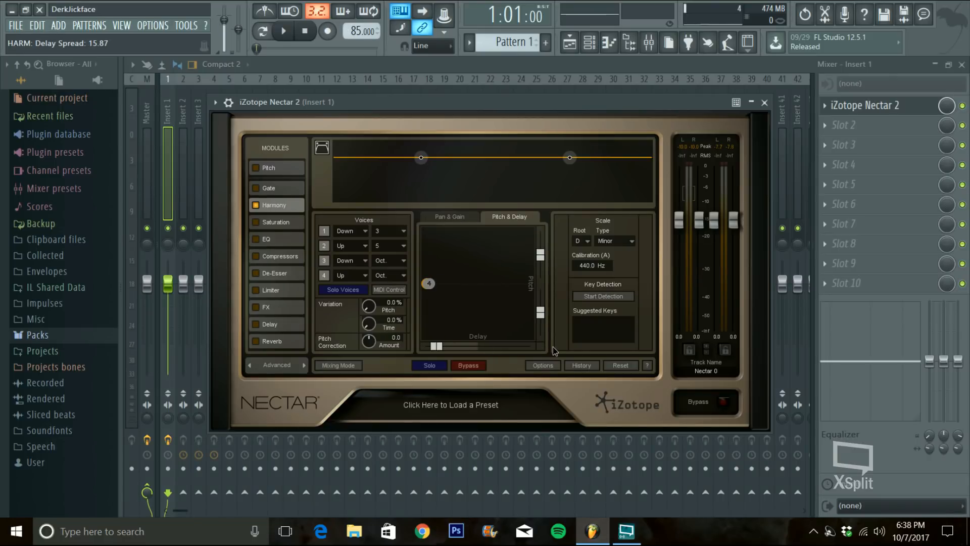
left_click(483, 344)
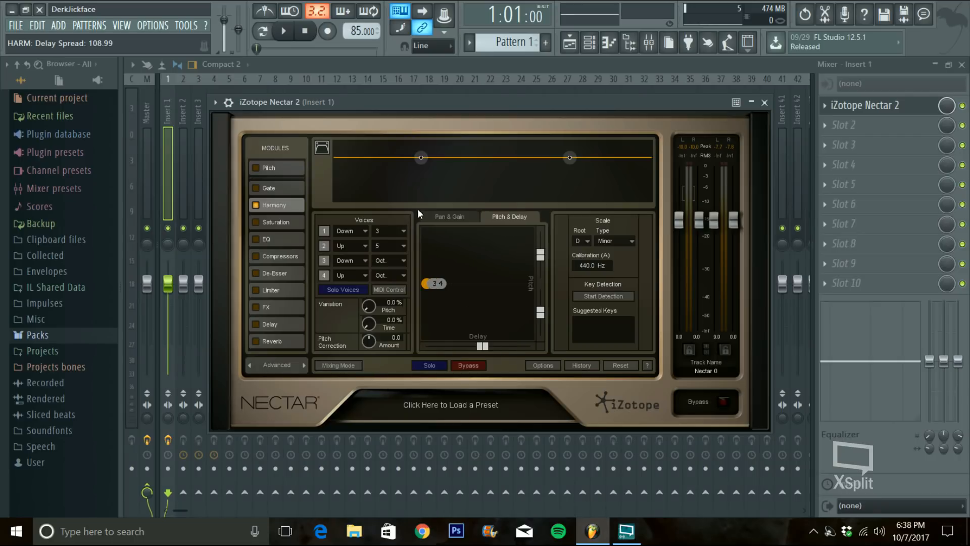
left_click(514, 220)
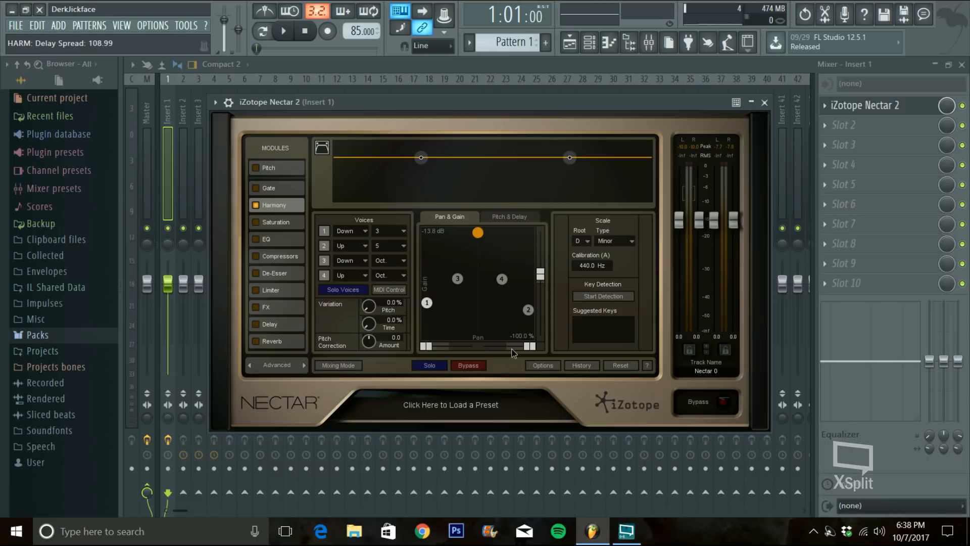
left_click_drag(536, 349, 540, 349)
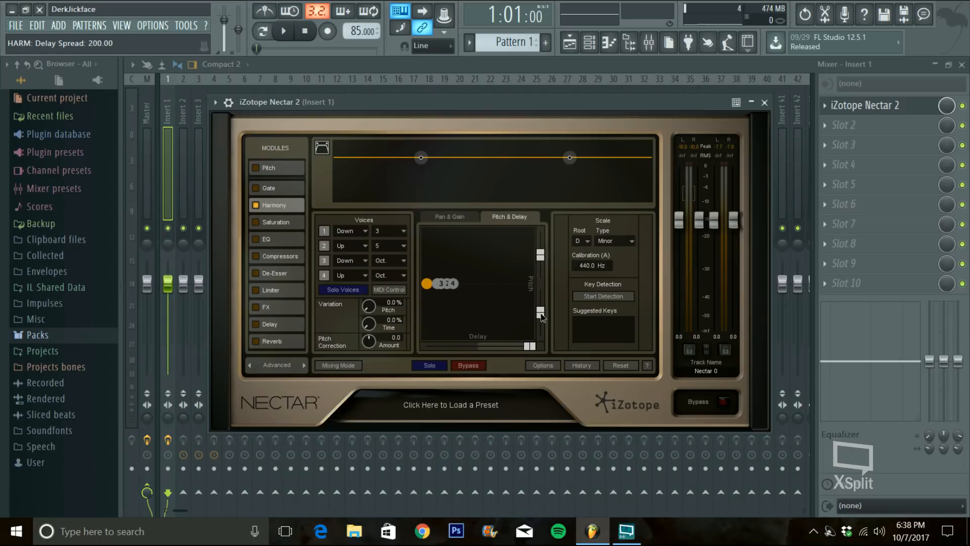
left_click_drag(541, 312, 540, 283)
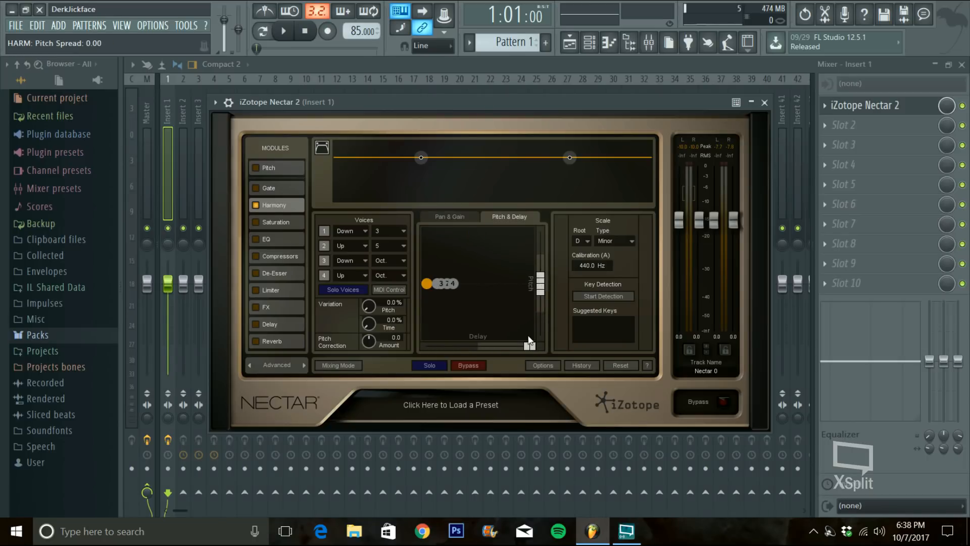
left_click(447, 347)
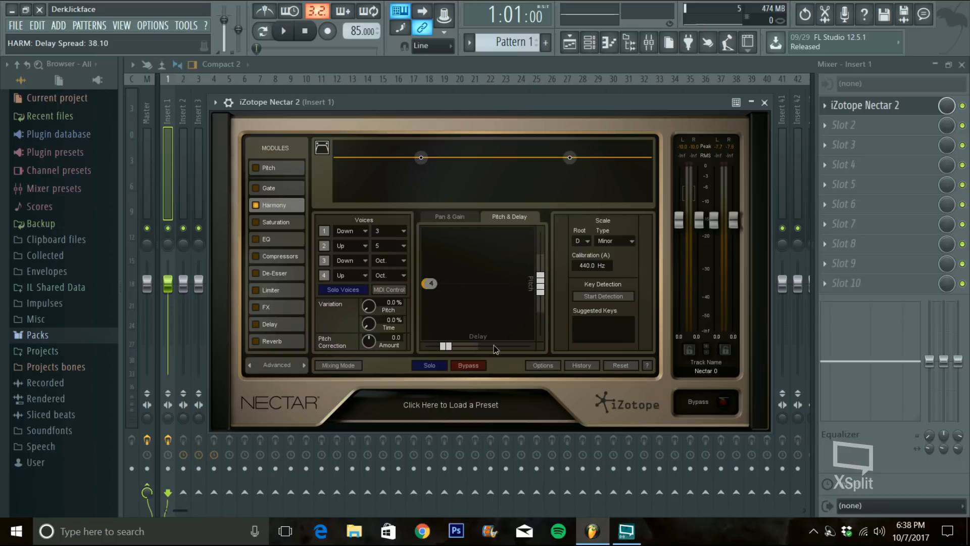
Return to the harmony's pan and gain settings and audition the four voices with the gain spread reduced to about 59
left_click(453, 217)
left_click_drag(541, 279, 541, 277)
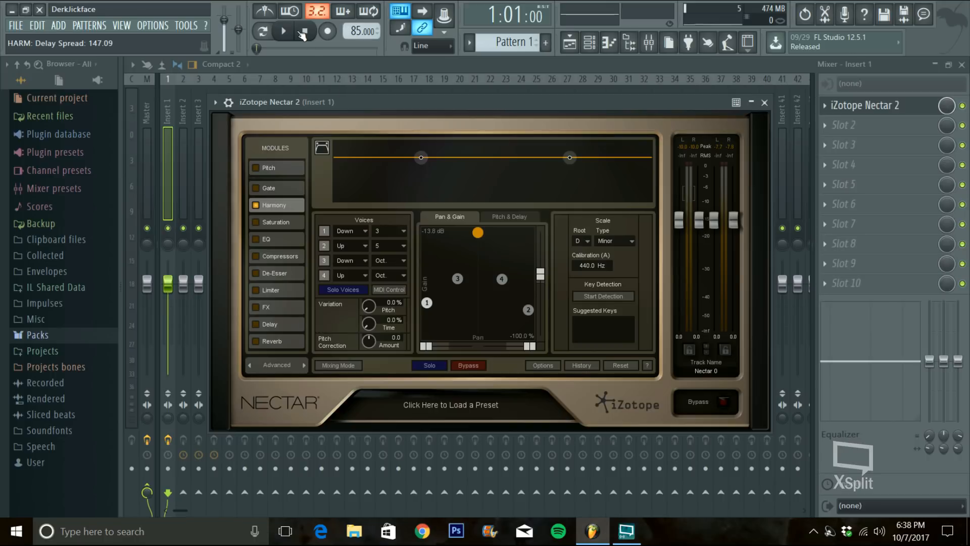
left_click(291, 35)
left_click(540, 260)
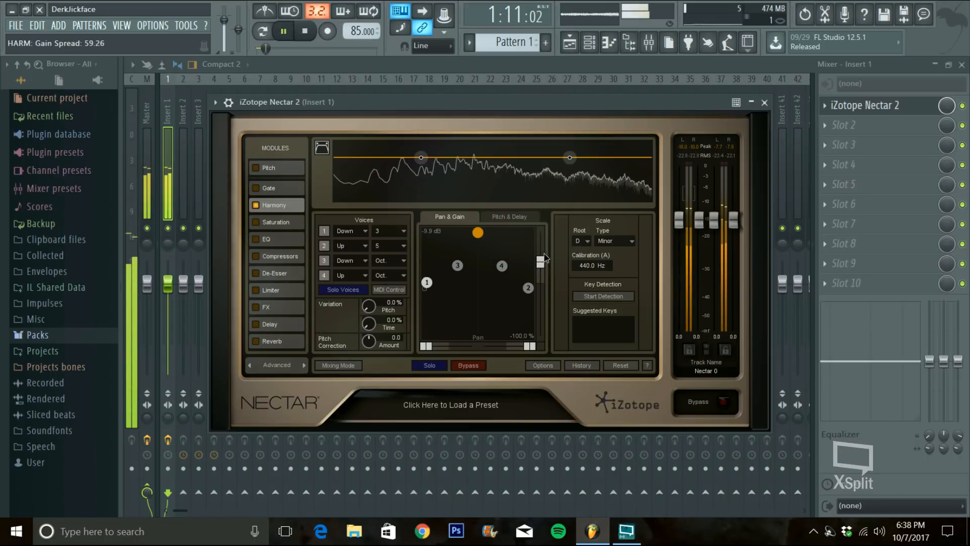
Rebalance the harmony voices during playback, panning voice 3 to about -52% and fine-tuning the gain spread, and stop playback
left_click_drag(529, 270, 536, 283)
left_click_drag(427, 265, 429, 277)
left_click_drag(542, 255, 450, 272)
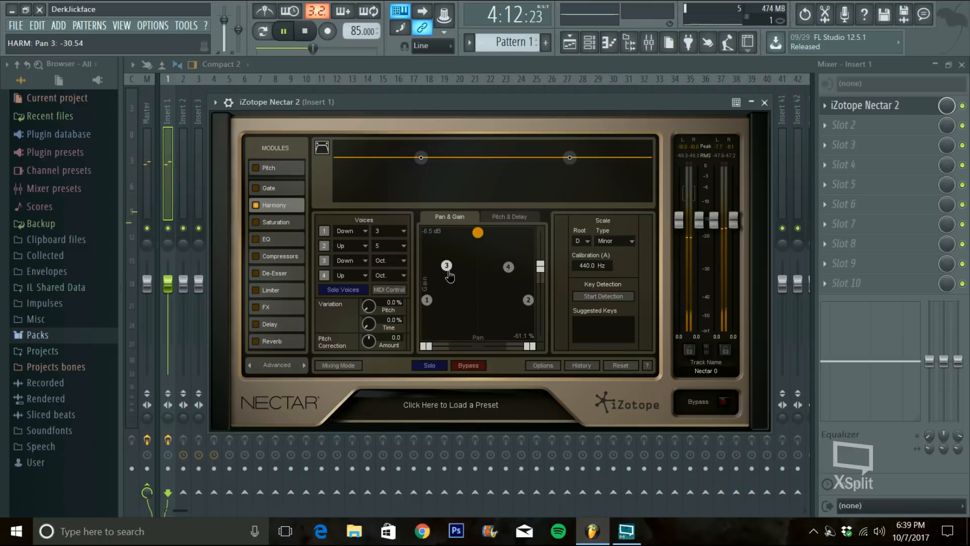
mouse_move(539, 272)
left_mouse_down()
mouse_move(542, 237)
mouse_move(542, 279)
mouse_move(543, 267)
left_mouse_up()
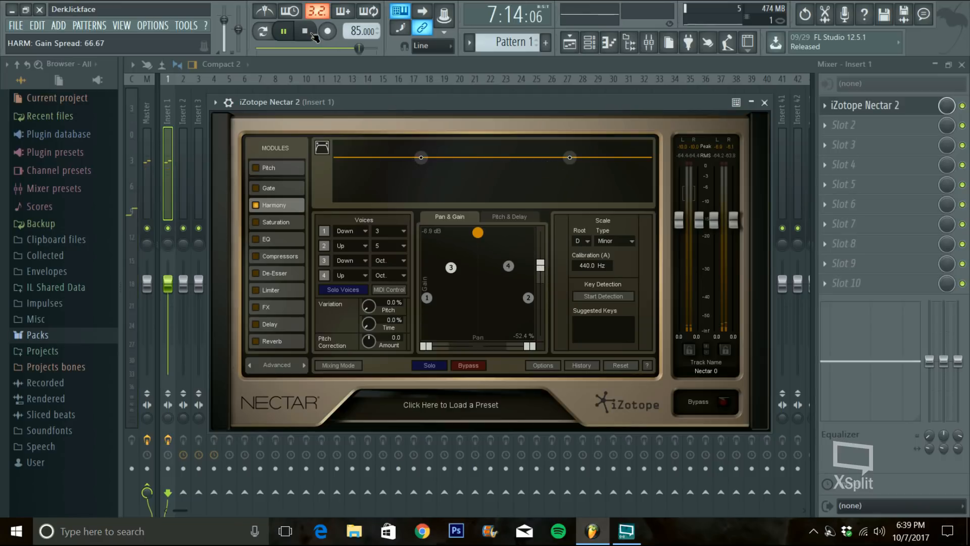
key("space")
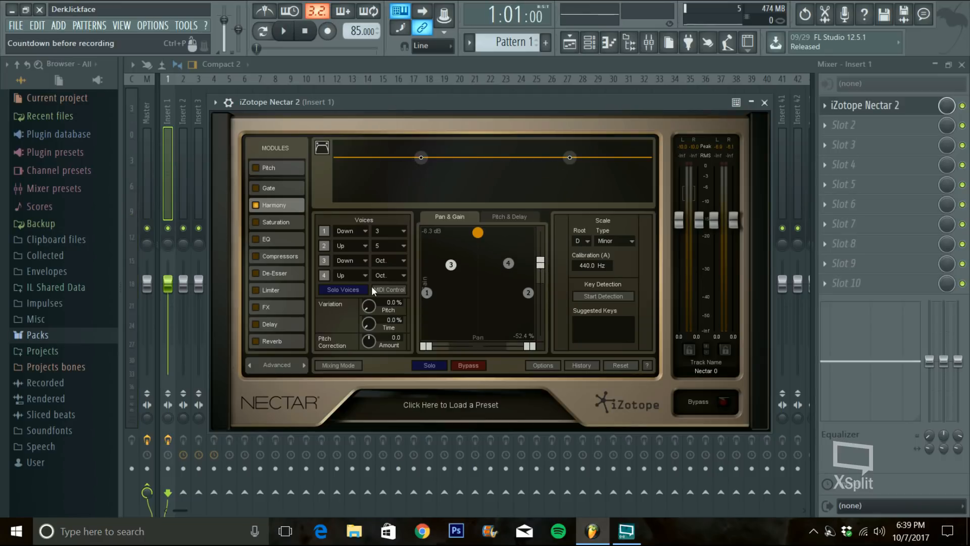
Disable the Harmony module and enable the Saturation module with the Warm type
left_click(263, 224)
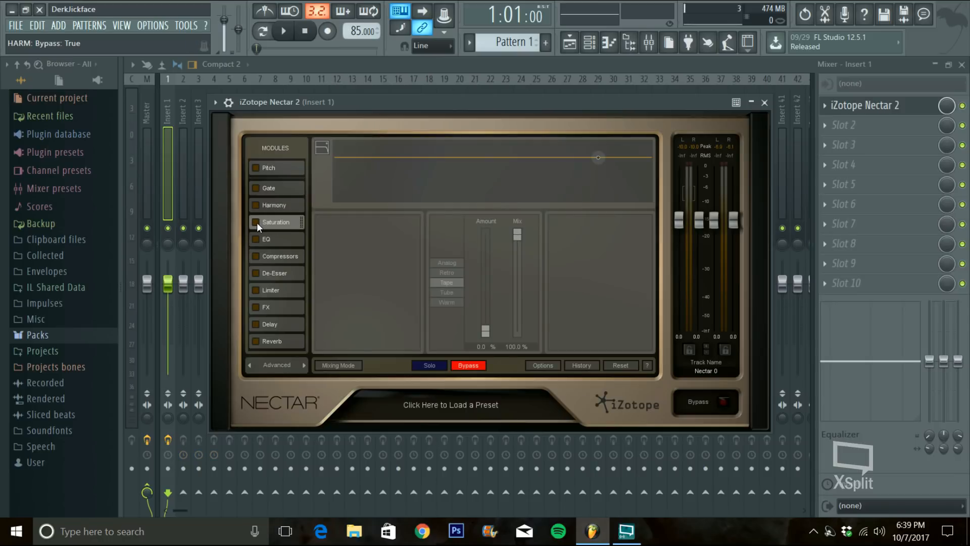
left_click(451, 282)
left_click(452, 302)
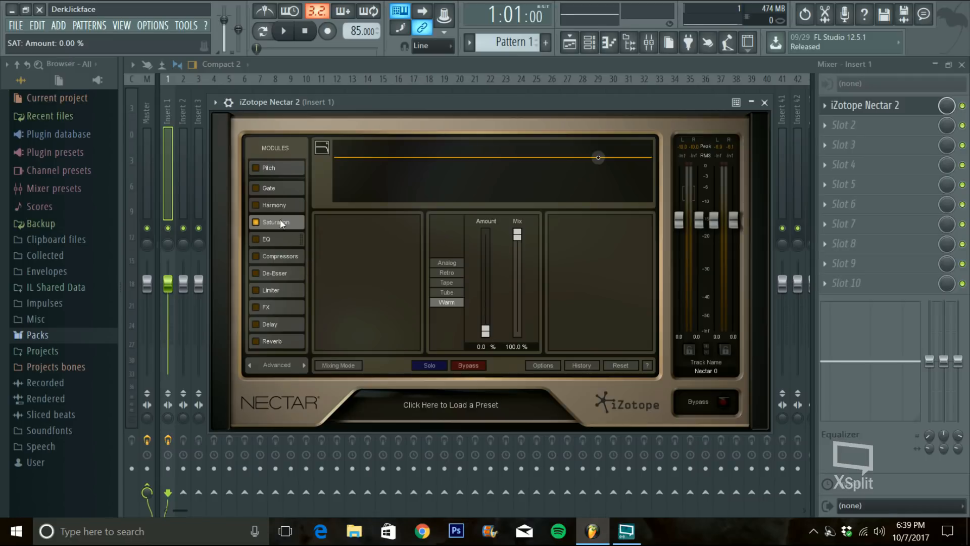
Switch from the Saturation module to EQ, dip band 6 to about -6.8 dB near 3450 Hz, and bring it back to about -0.2 dB
left_click(256, 222)
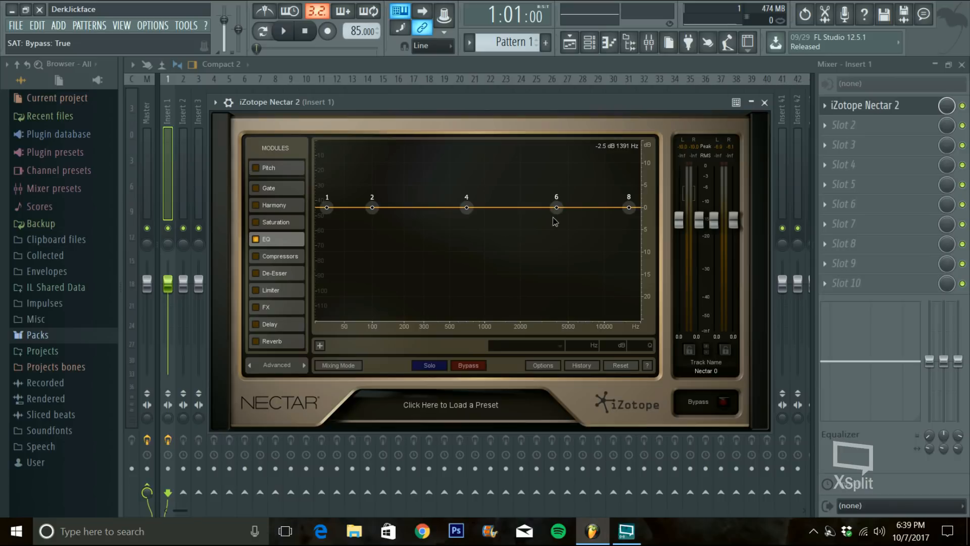
left_click(550, 237)
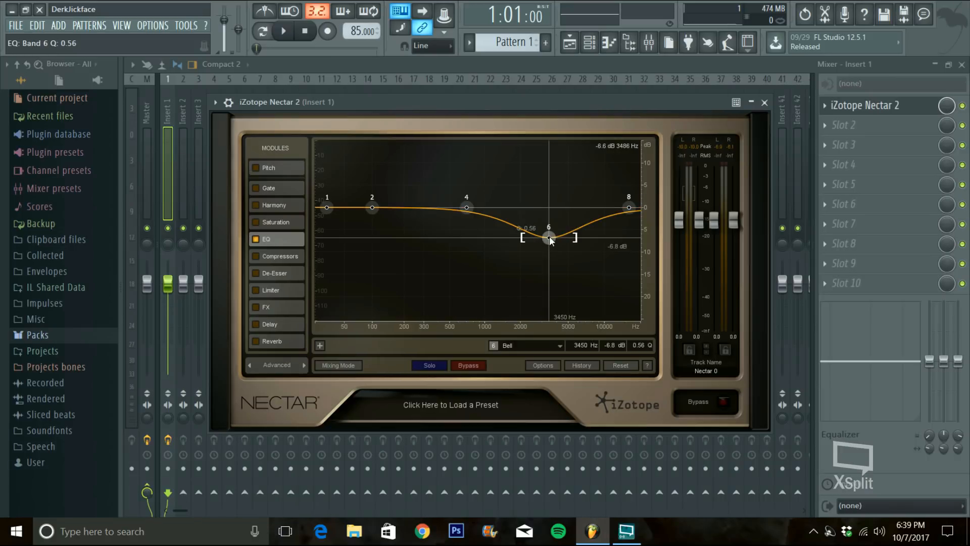
left_click(556, 206)
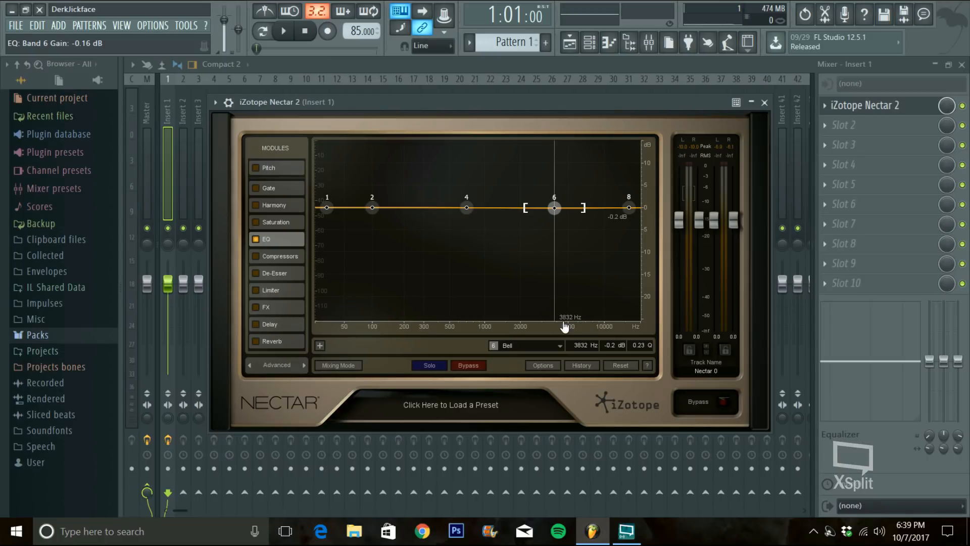
Disable EQ, enable the Compressors module and set its parallel mode to blend Compressor 1 with Compressor 2
left_click(254, 253)
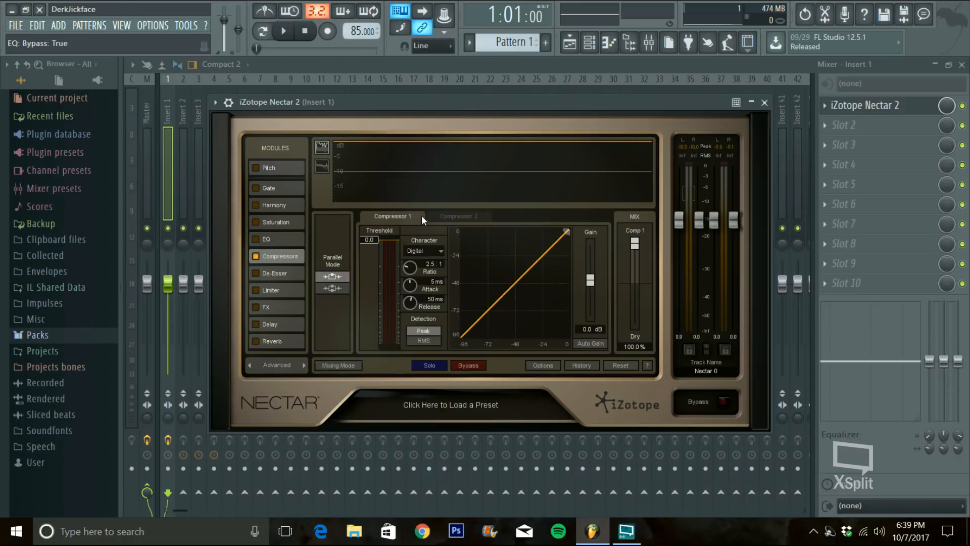
left_click(337, 279)
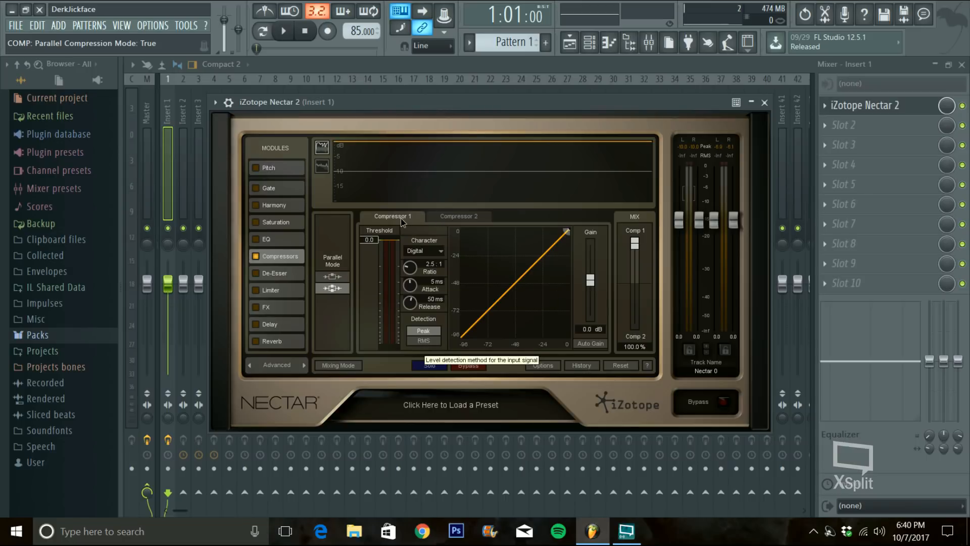
left_click(334, 288)
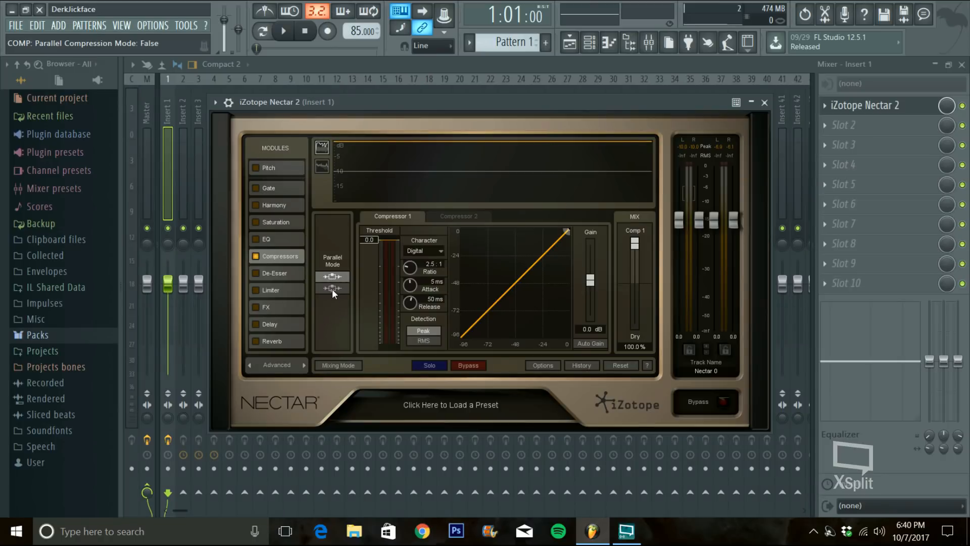
left_click(338, 288)
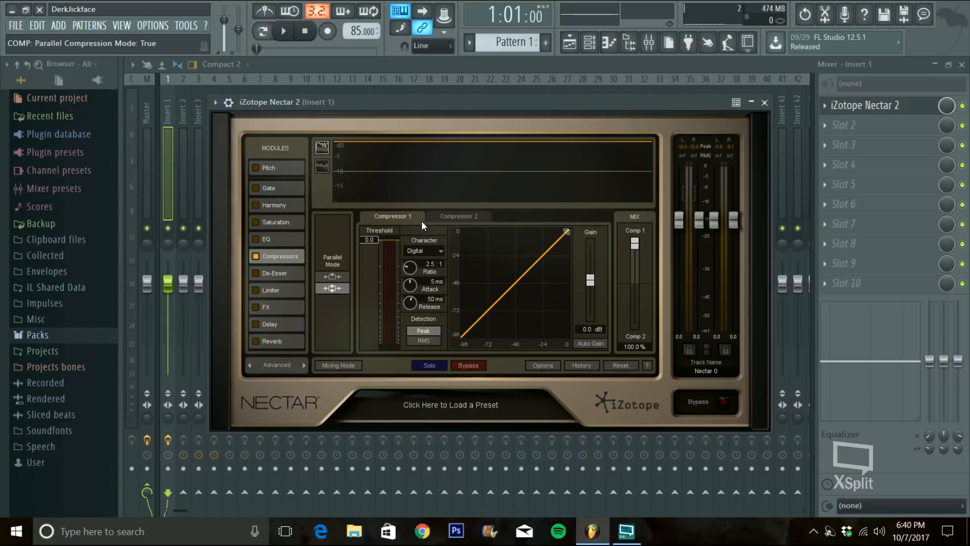
Examine the character options available for Compressor 1 and Compressor 2
left_click(423, 251)
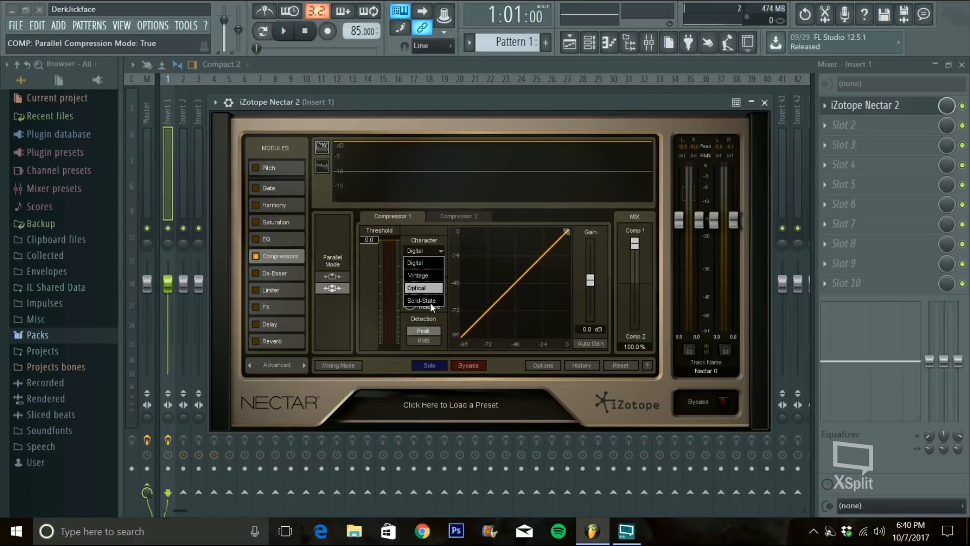
left_click(450, 217)
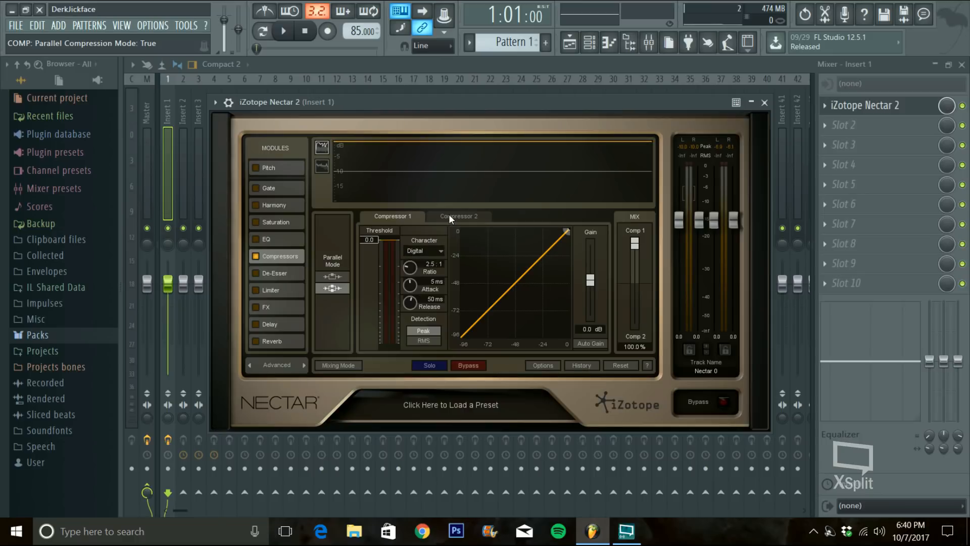
left_click(431, 241)
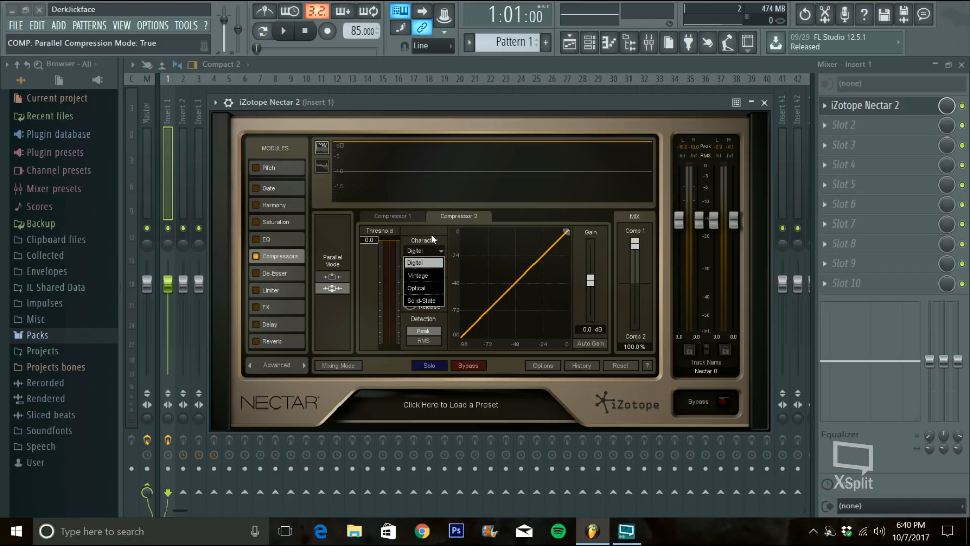
left_click(408, 216)
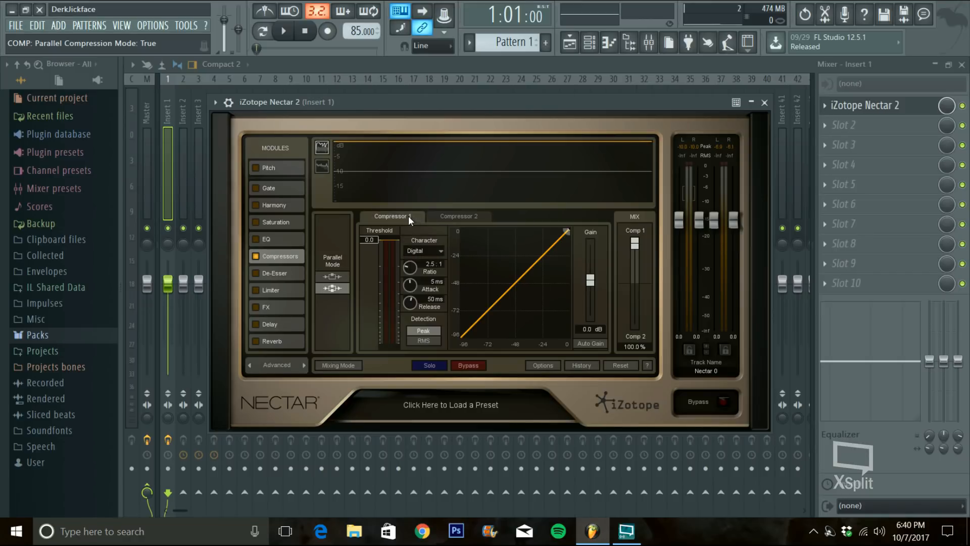
left_click(459, 218)
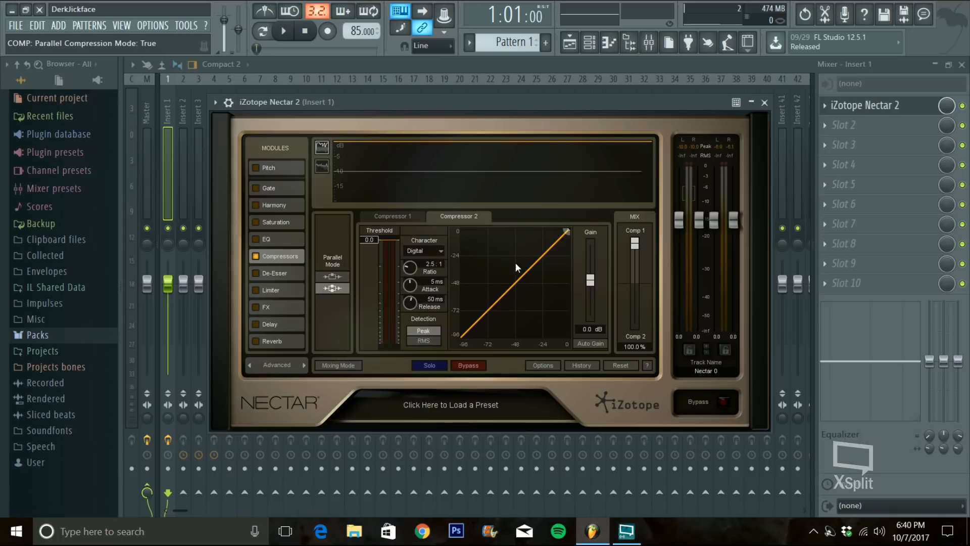
Lower Compressor 1's threshold to about -19.3 and set the compressor mix to 50% during playback, and stop playback
left_click_drag(566, 232, 545, 263)
left_click(408, 221)
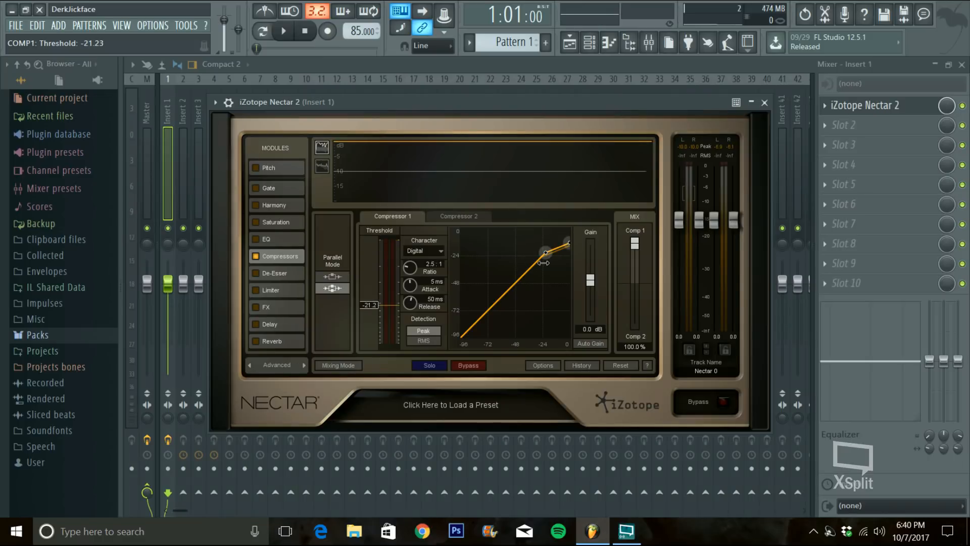
left_click(286, 29)
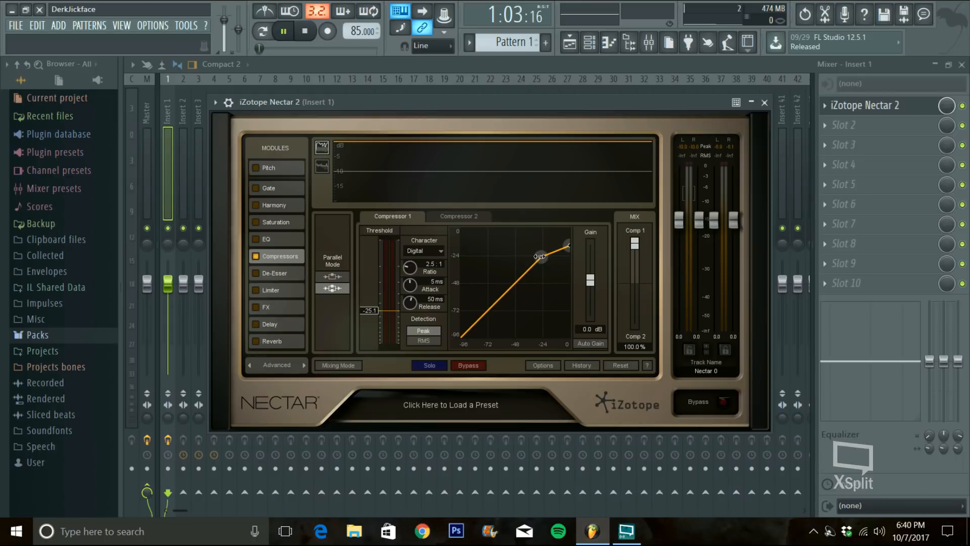
mouse_move(544, 257)
left_mouse_down()
mouse_move(553, 256)
mouse_move(545, 258)
left_mouse_up()
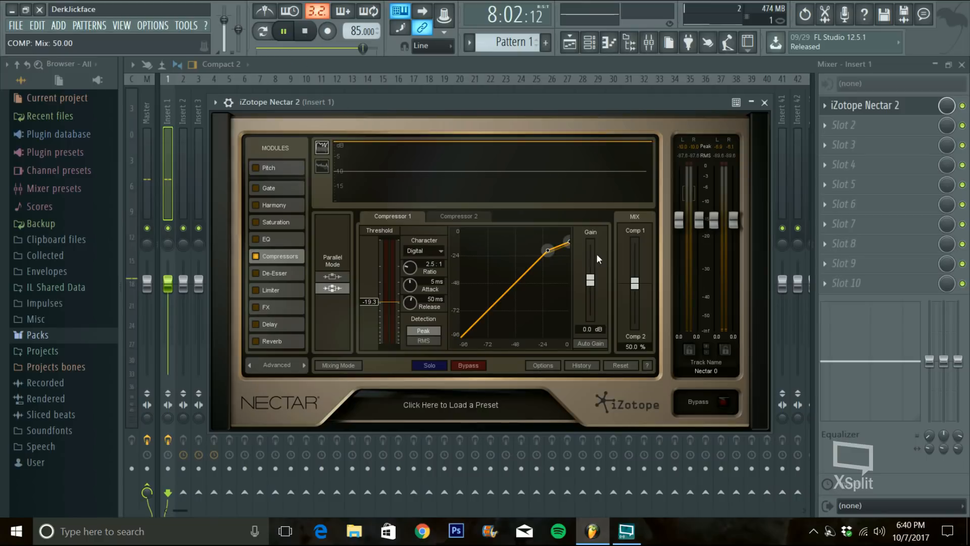
key("space")
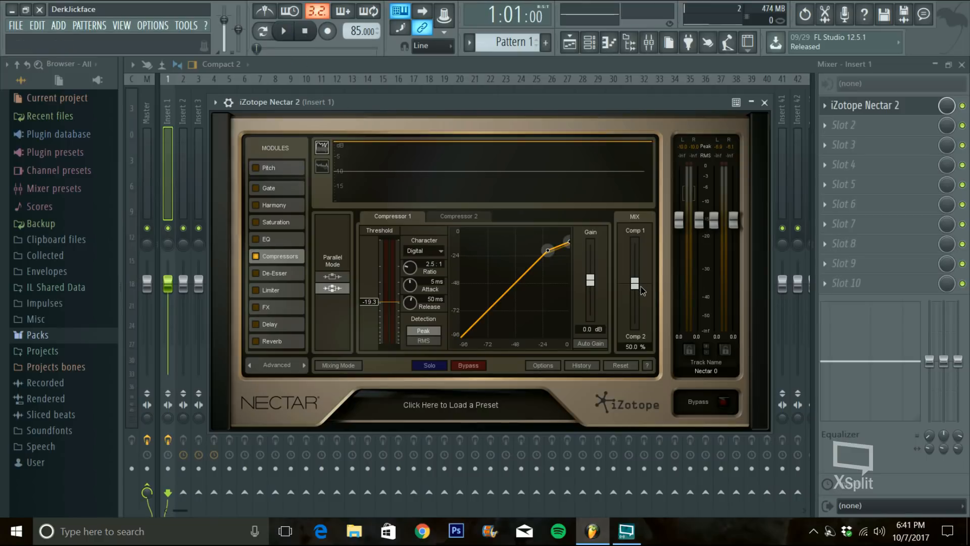
Shift the compressor mix toward Compressor 2, to about 9.6%, and readjust it
mouse_move(641, 286)
left_mouse_down()
mouse_move(641, 250)
mouse_move(632, 294)
left_mouse_up()
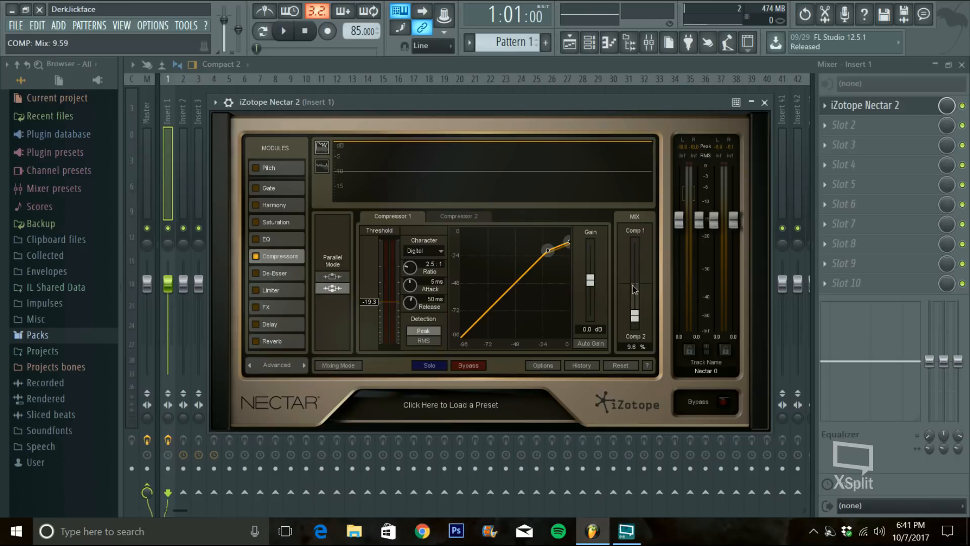
left_click(634, 284)
left_click_drag(639, 284, 641, 285)
Disable the Compressors module, enable the De-Esser and briefly audition the vocal through it
left_click(284, 274)
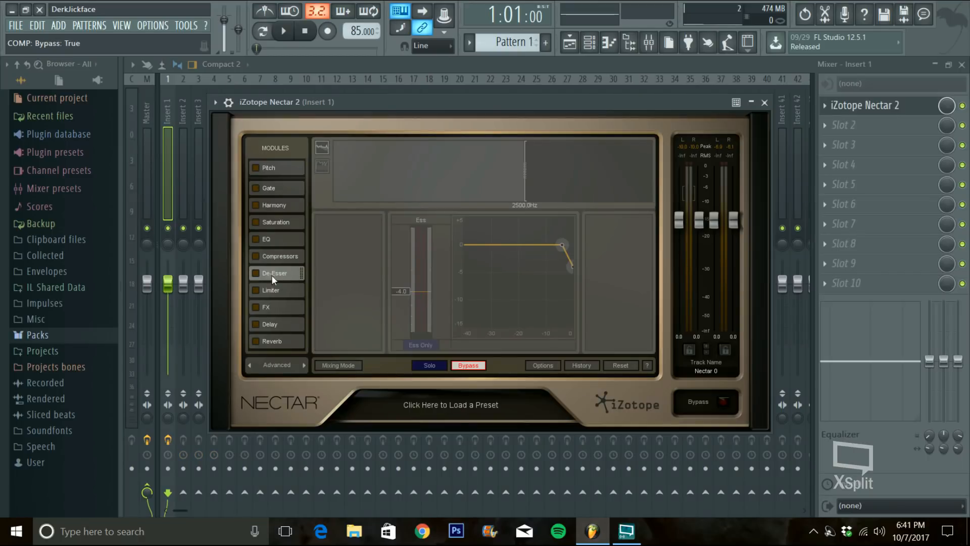
left_click(284, 274)
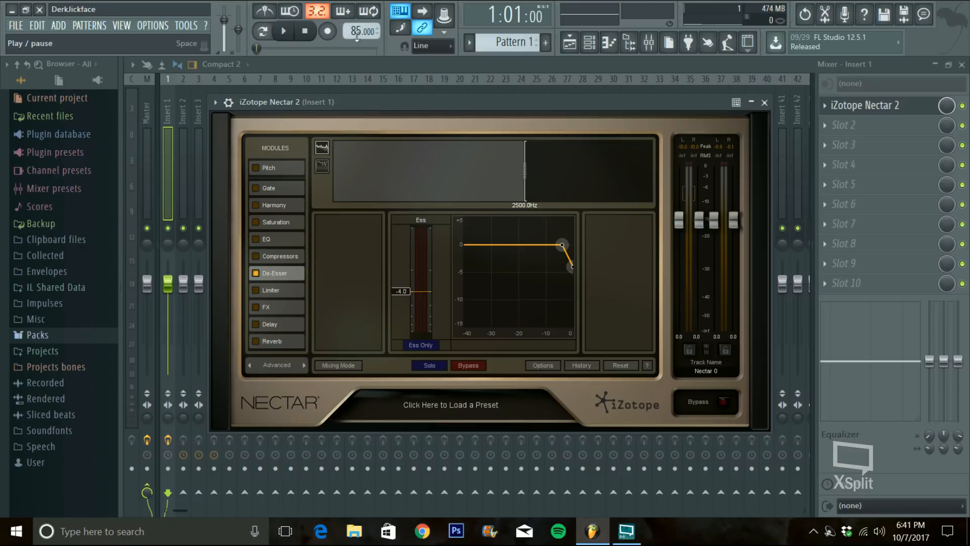
key("space")
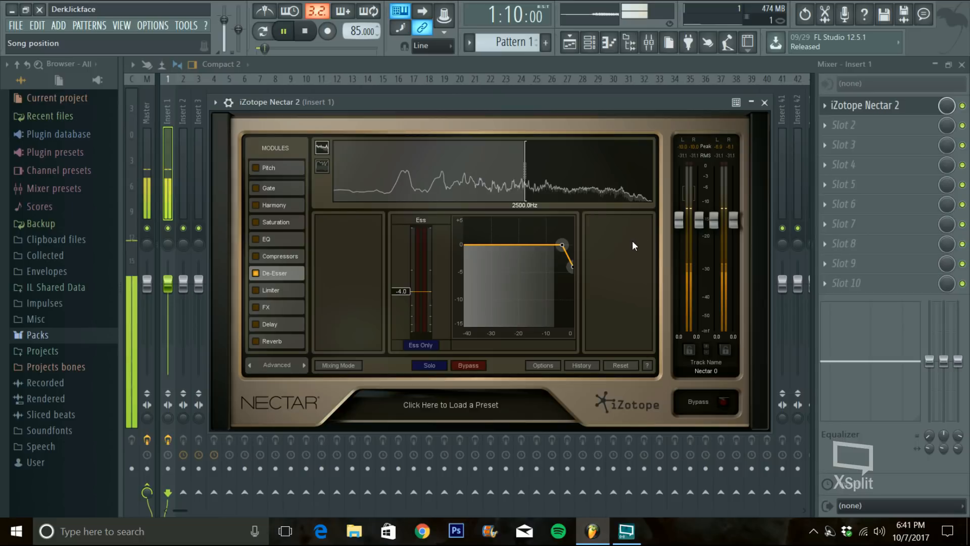
key("space")
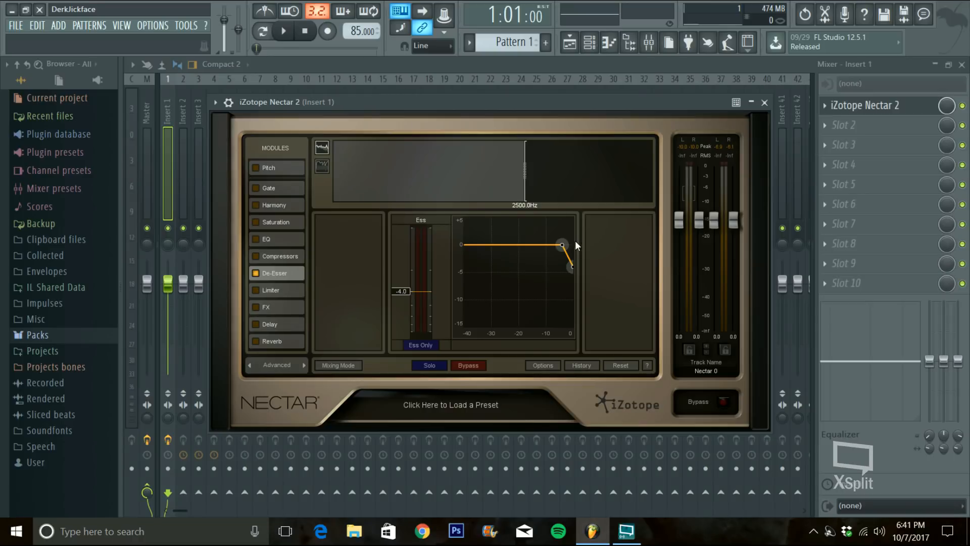
Set the De-Esser's ess reduction to about -9.2 while the vocal plays, and stop playback
left_click(284, 31)
left_click_drag(567, 240, 551, 242)
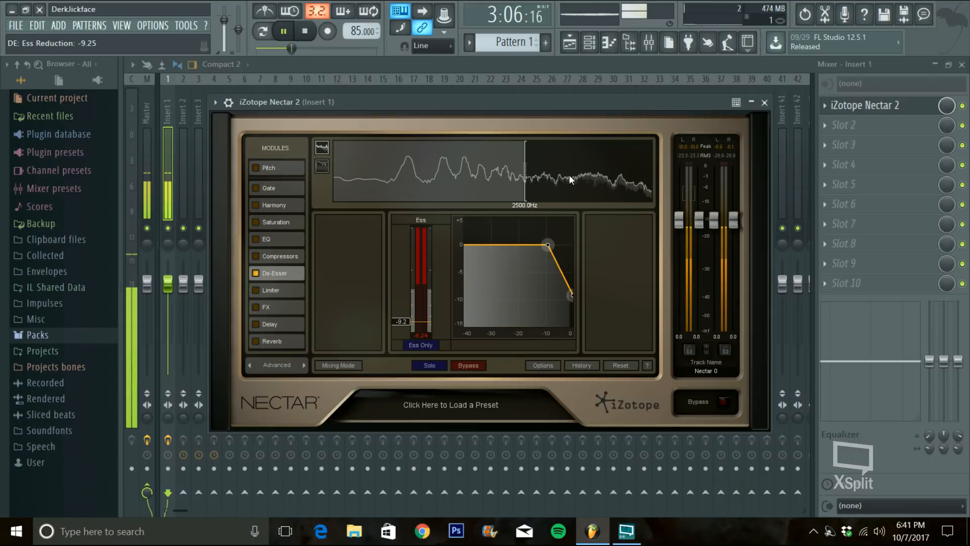
key("space")
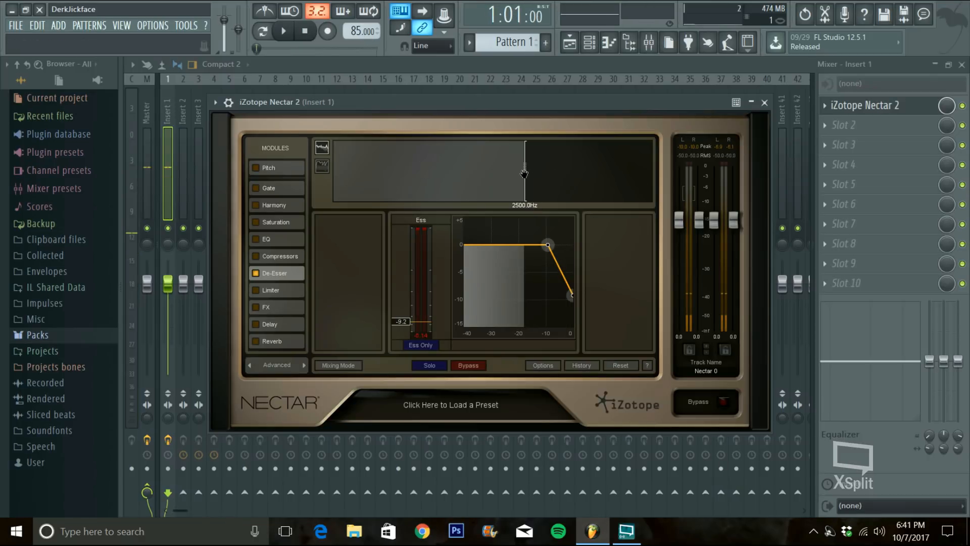
Set the De-Esser's frequency to about 2304 Hz and toggle Ess Only monitoring on and off
left_click_drag(524, 174, 527, 174)
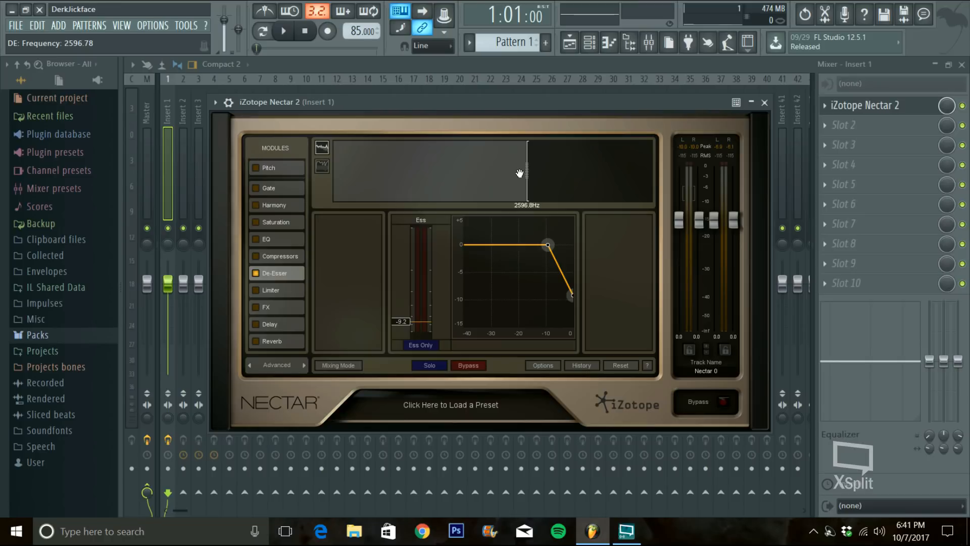
left_click_drag(613, 230, 626, 231)
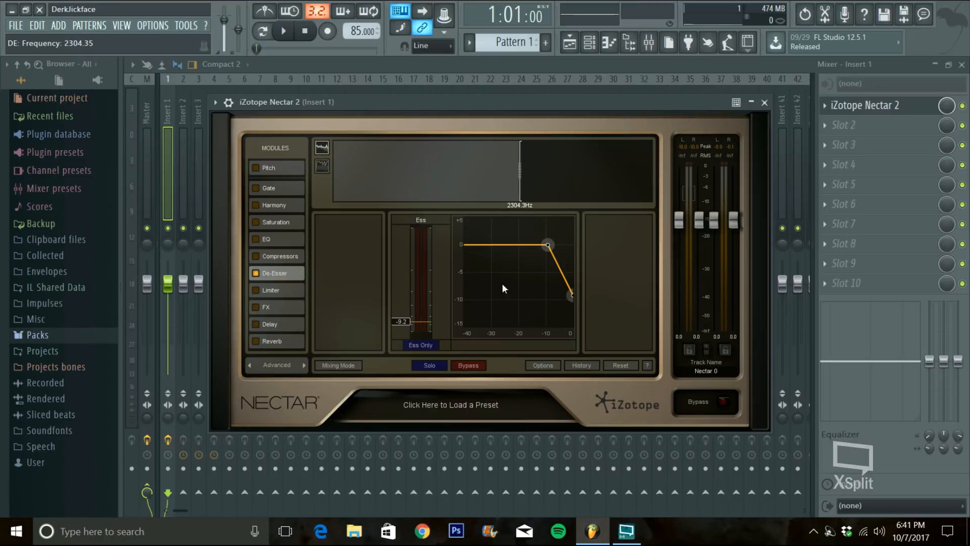
left_click(423, 345)
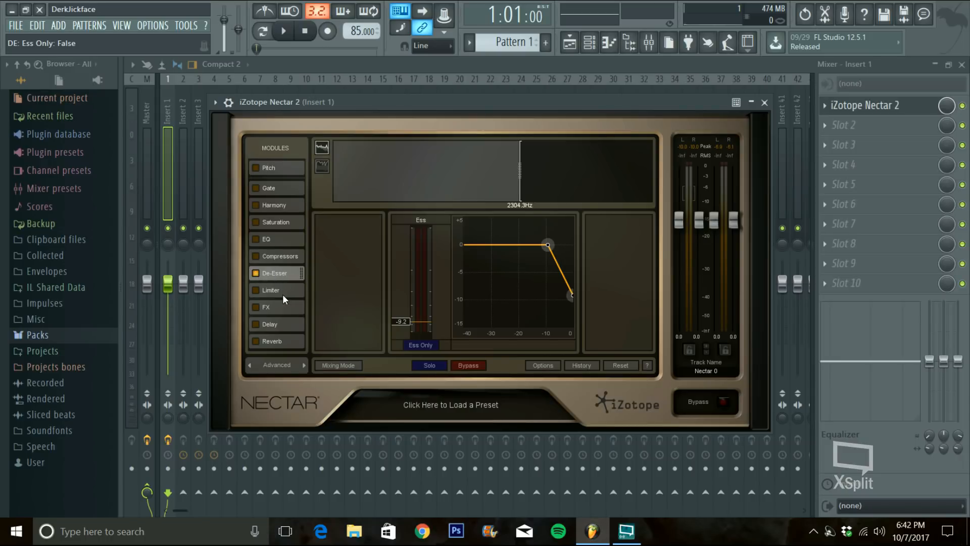
Switch from the De-Esser to the Limiter, lower its threshold to about -0.05 dB, and undo that threshold change
left_click(281, 291)
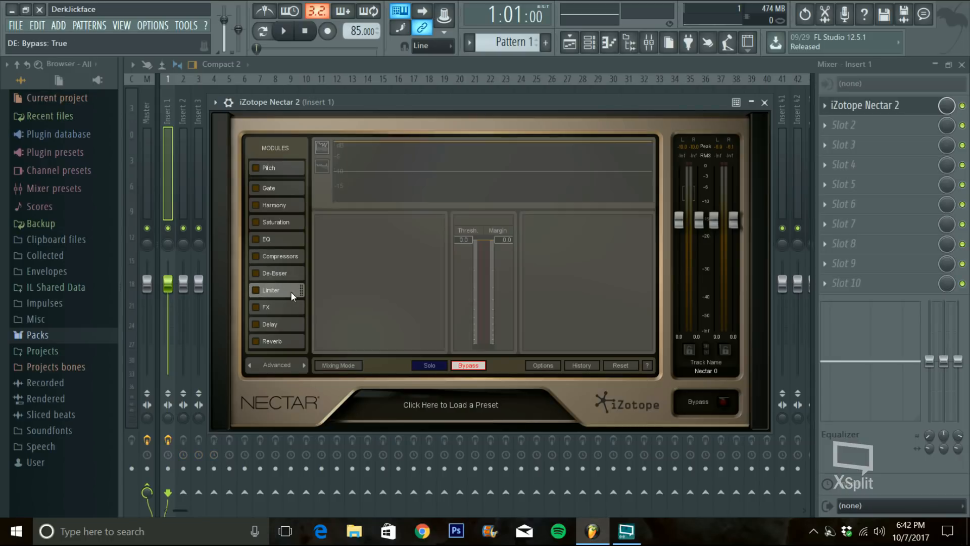
left_click(255, 291)
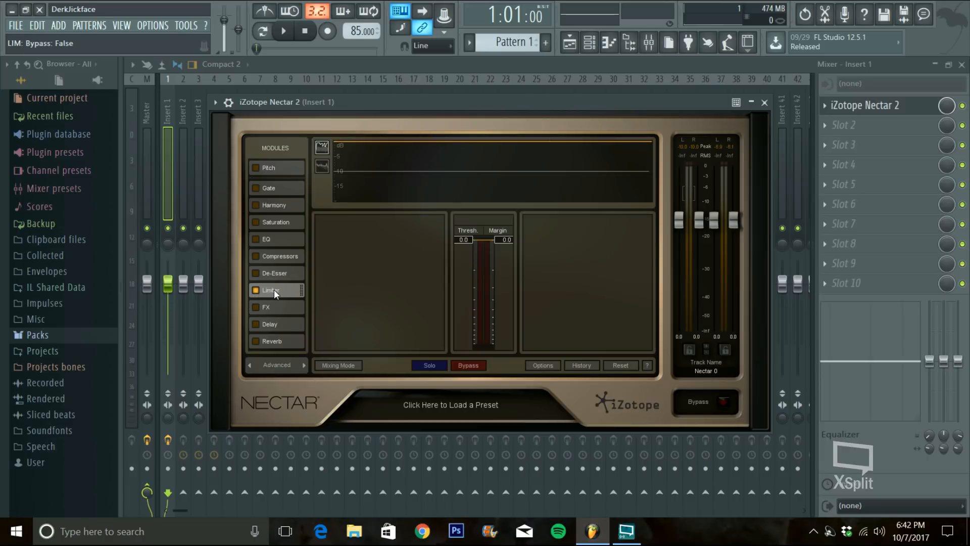
left_click_drag(469, 242, 470, 243)
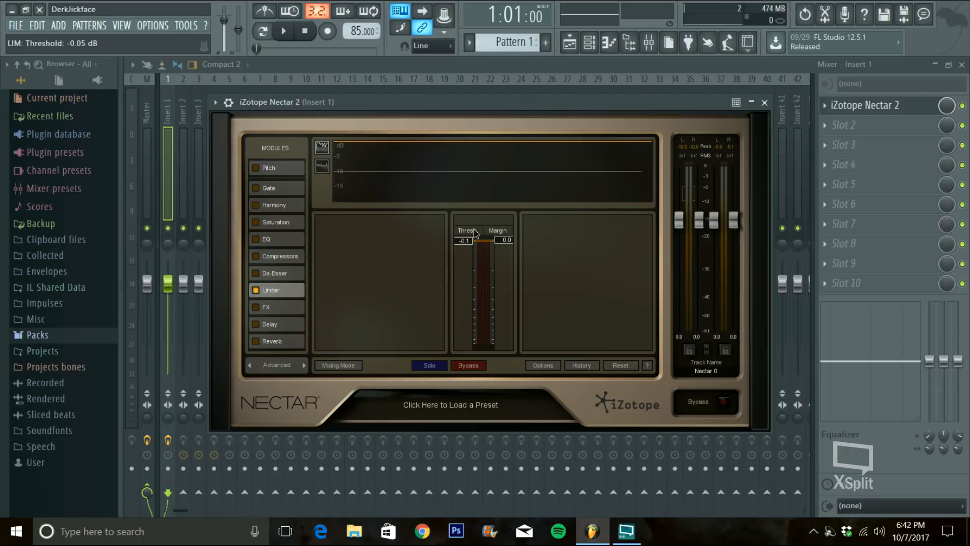
key("ctrl+z")
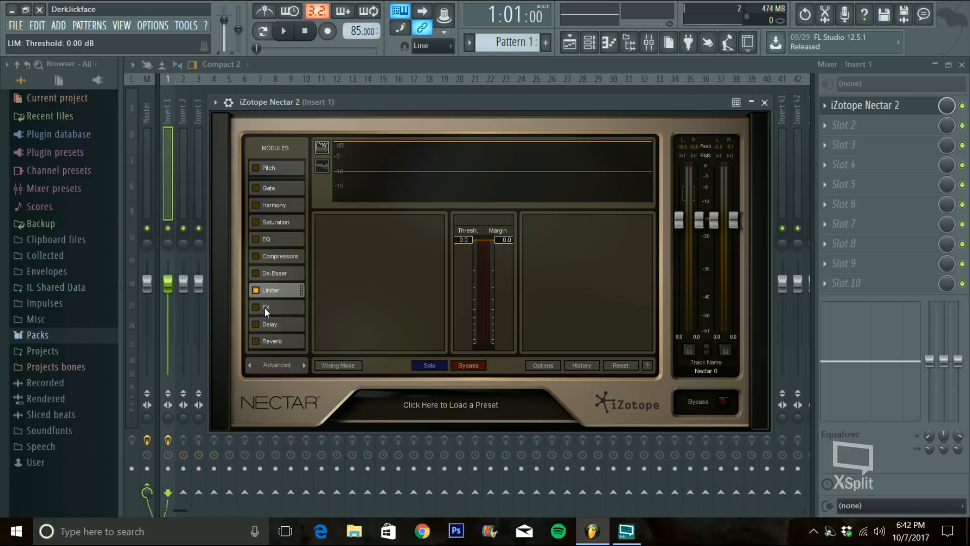
Disable the Limiter and enable the FX module, leaving its distortion send at 0%
left_click(256, 291)
left_click(264, 307)
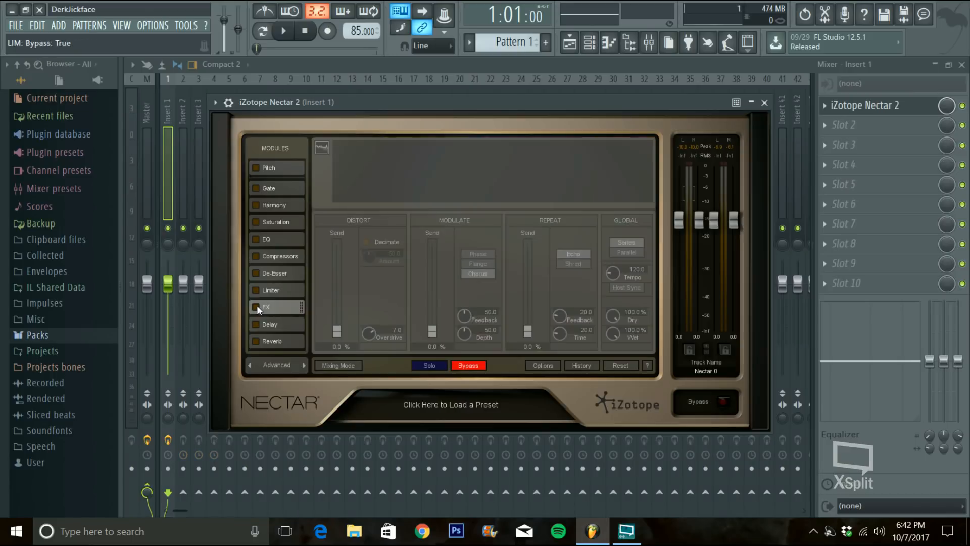
left_click(337, 333)
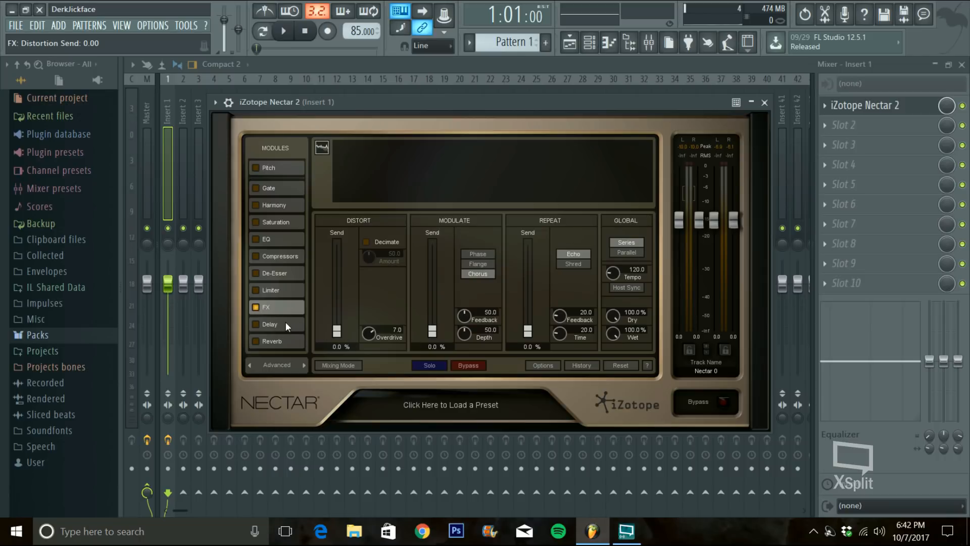
Switch from FX to the Delay module, sync it to the host tempo at 1/4. and set the feedback to about 15.9%
left_click(269, 324)
left_click(256, 324)
left_click(352, 334)
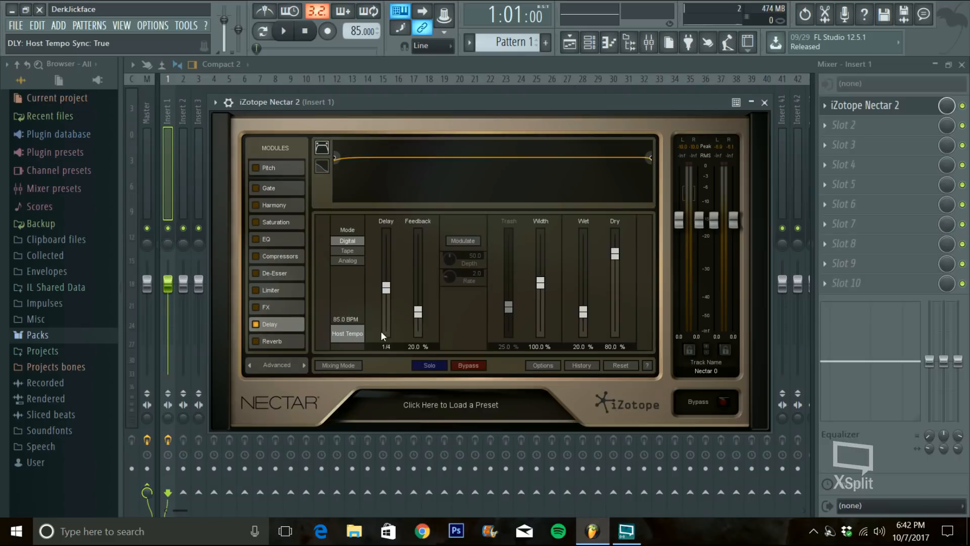
double_click(357, 329)
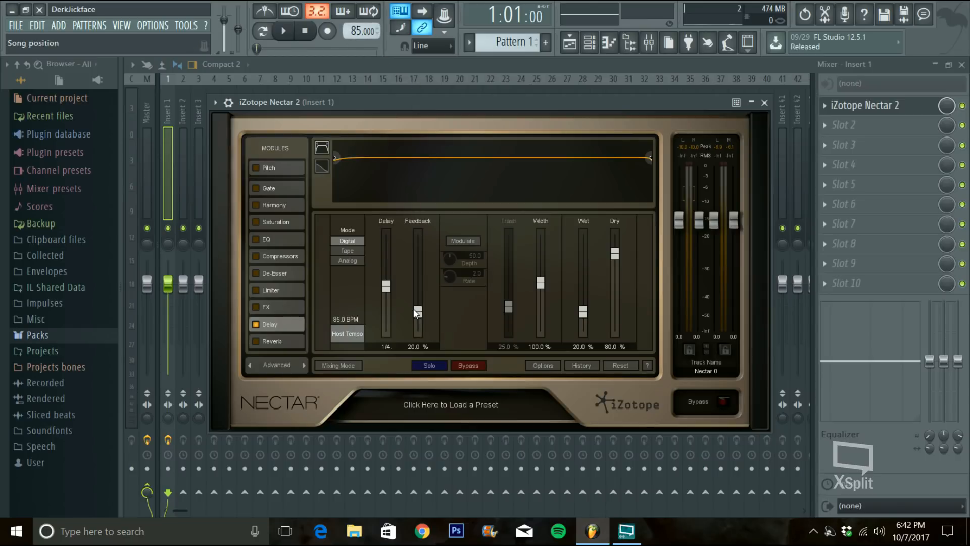
mouse_move(418, 310)
left_mouse_down()
mouse_move(416, 267)
mouse_move(418, 317)
mouse_move(424, 306)
left_mouse_up()
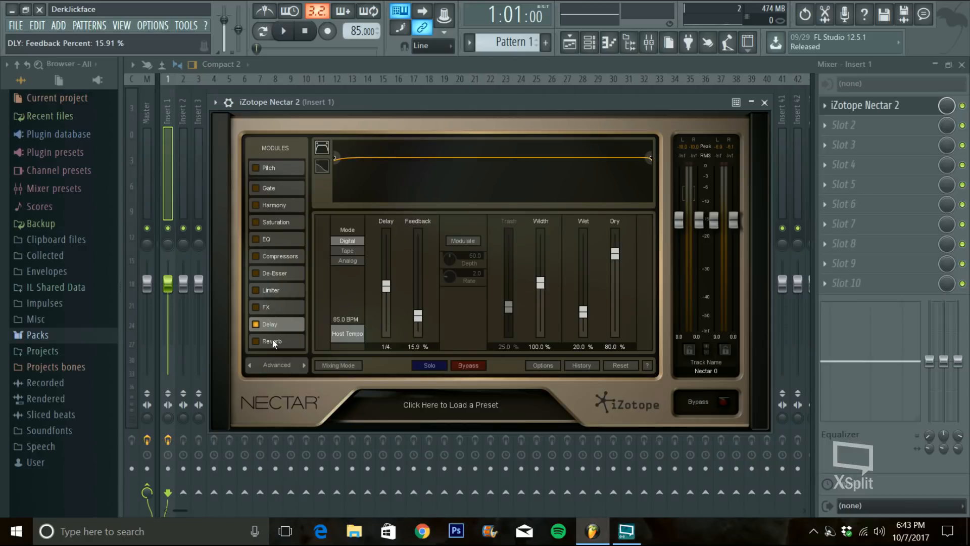
Disable the Delay module, enable Reverb and bring up the Pitch module's settings again
left_click(254, 341)
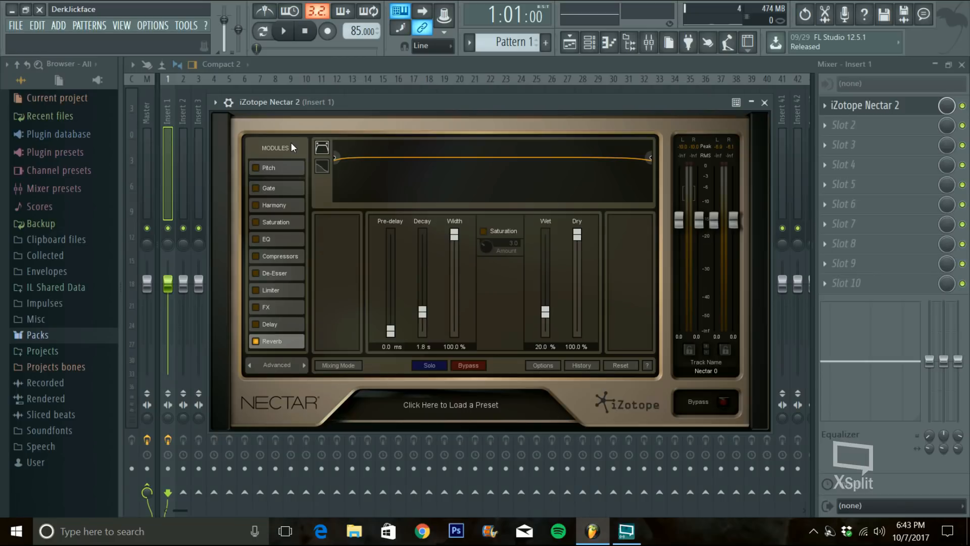
left_click(286, 168)
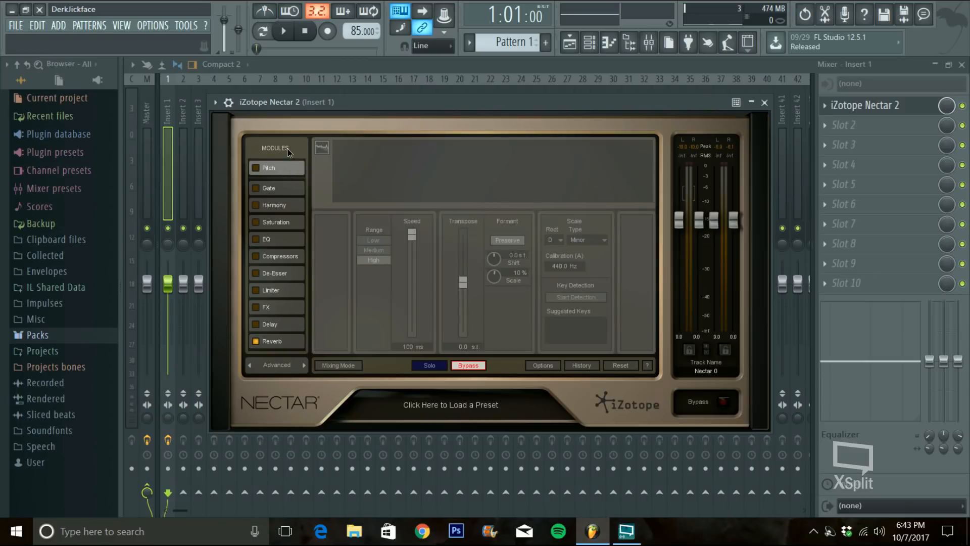